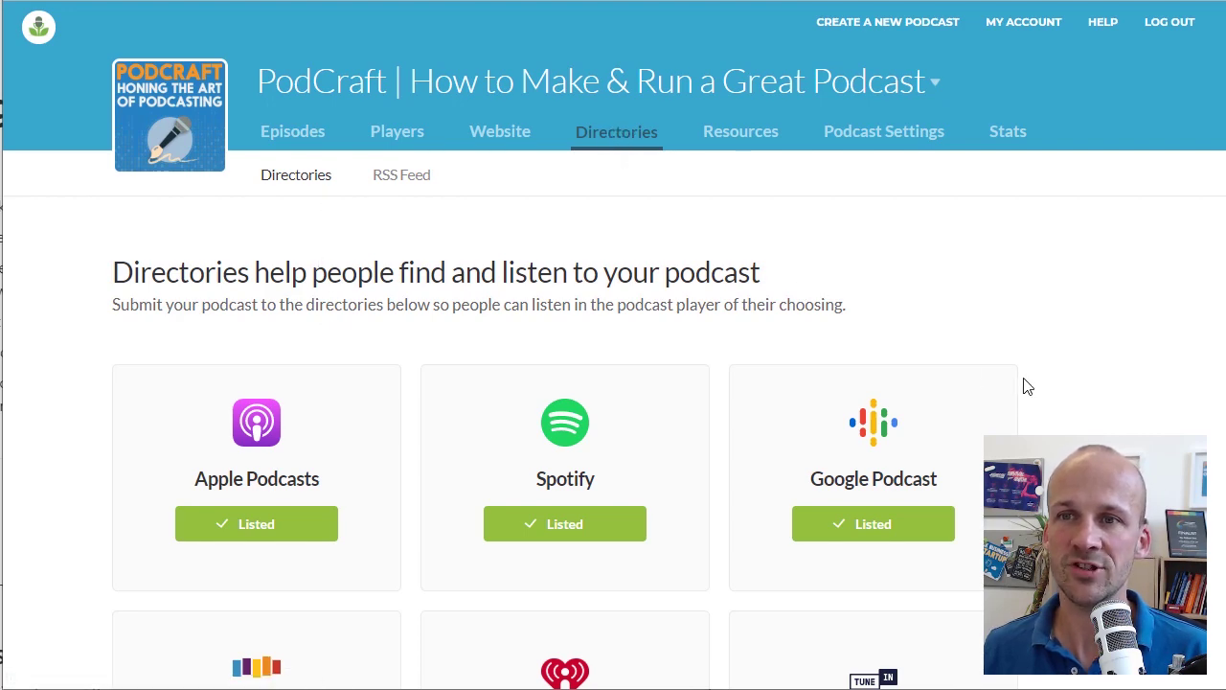
# - Look over the podcast directories, open the Apple Podcasts listing and read its required fields and RSS submission instructions
pyautogui.scroll(-5, 889, 278)
pyautogui.scroll(4, 838, 282)
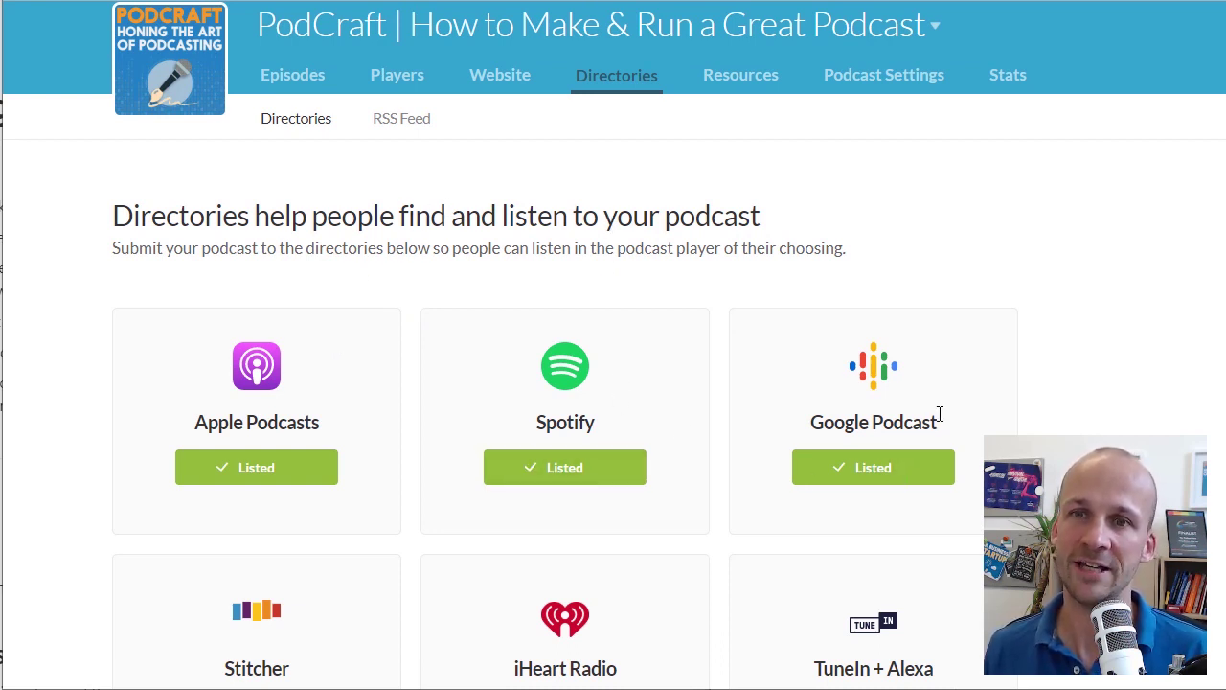
pyautogui.scroll(-1, 940, 414)
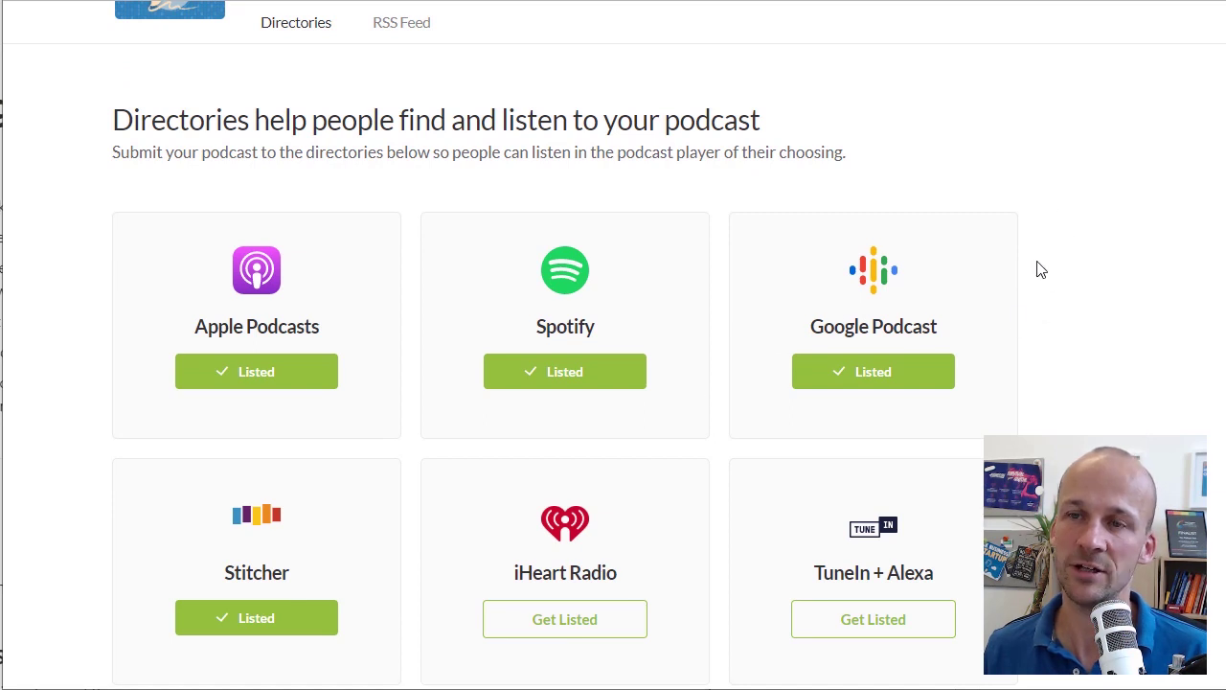
pyautogui.scroll(2, 1029, 405)
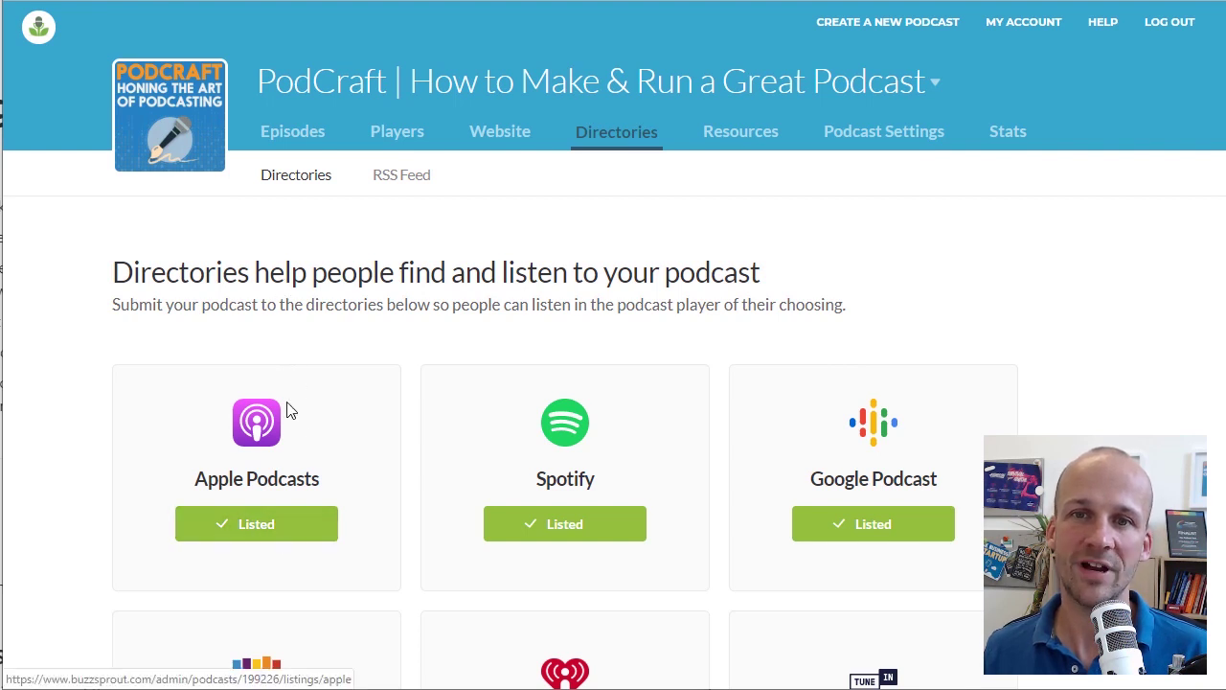
pyautogui.click(259, 532)
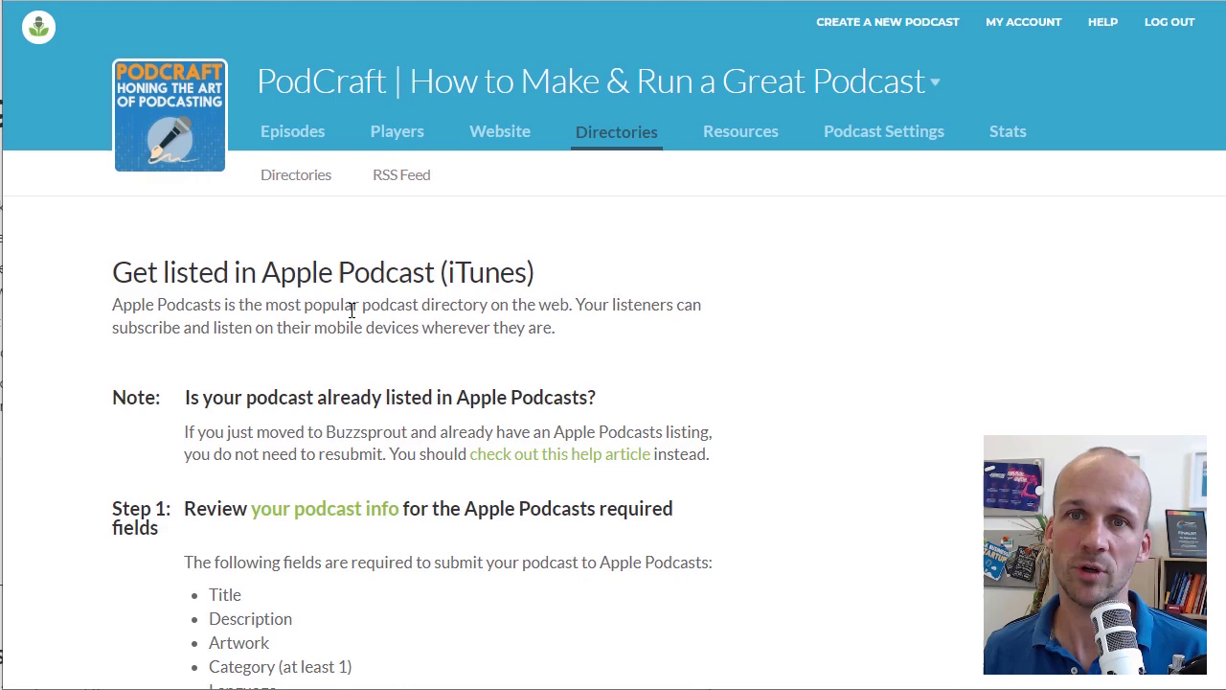
pyautogui.scroll(-4, 352, 310)
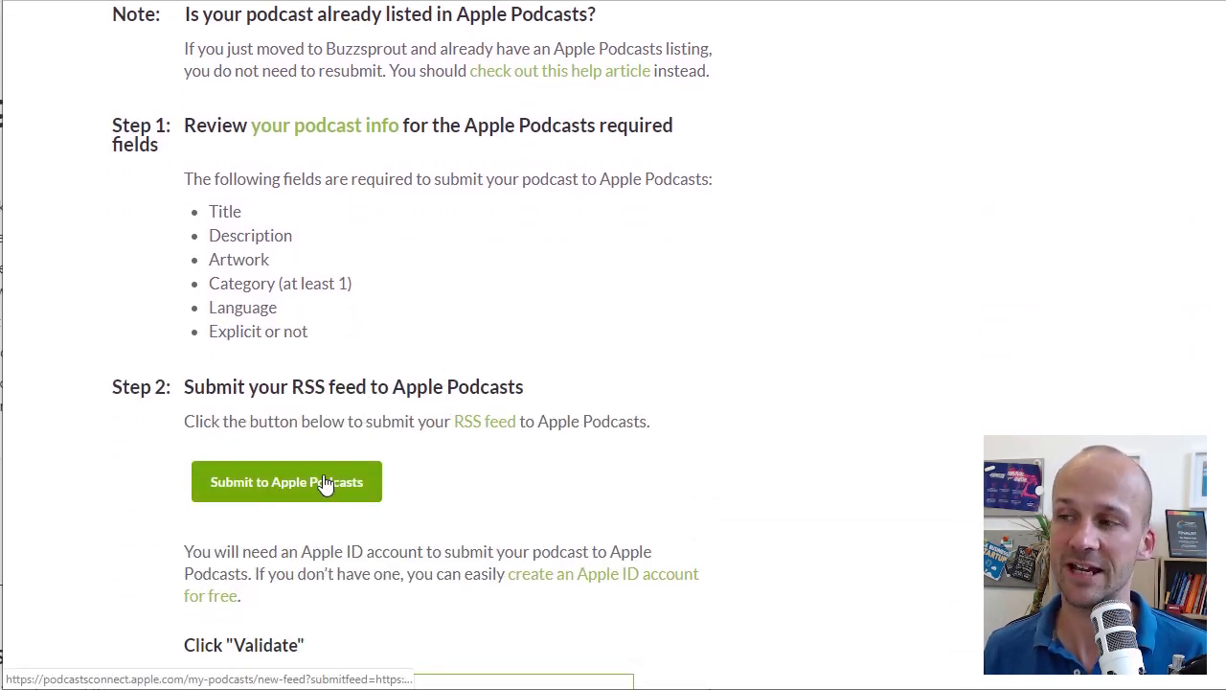
pyautogui.scroll(2, 438, 342)
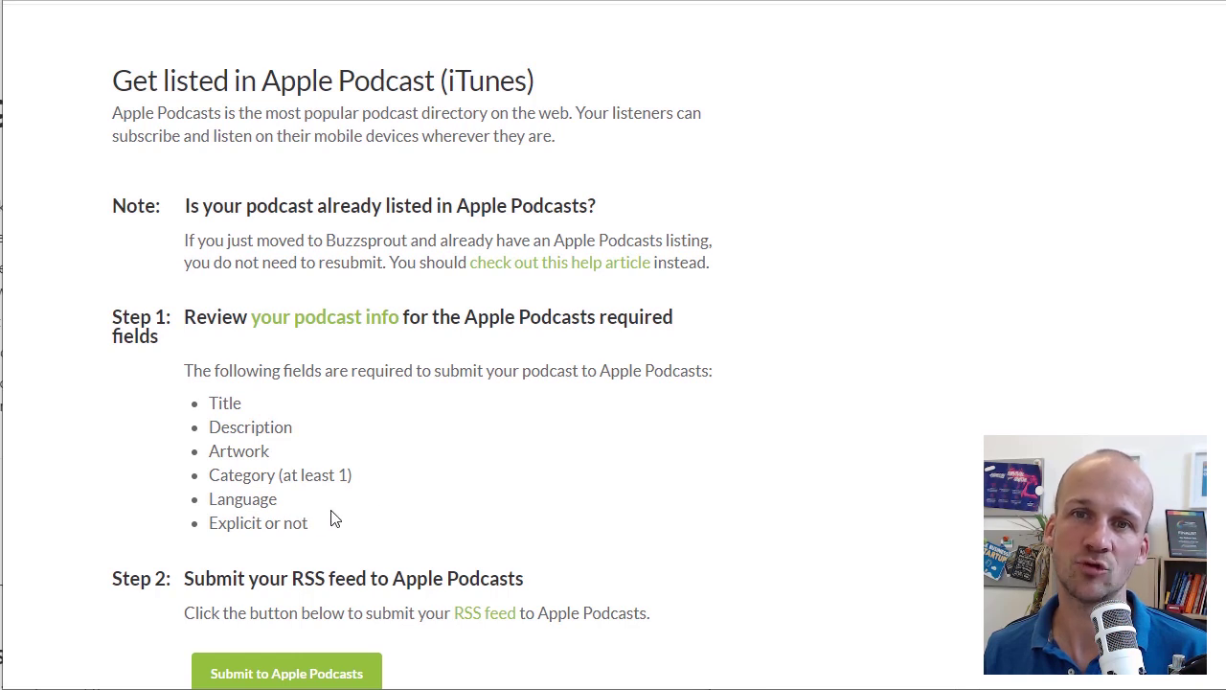
pyautogui.scroll(2, 354, 533)
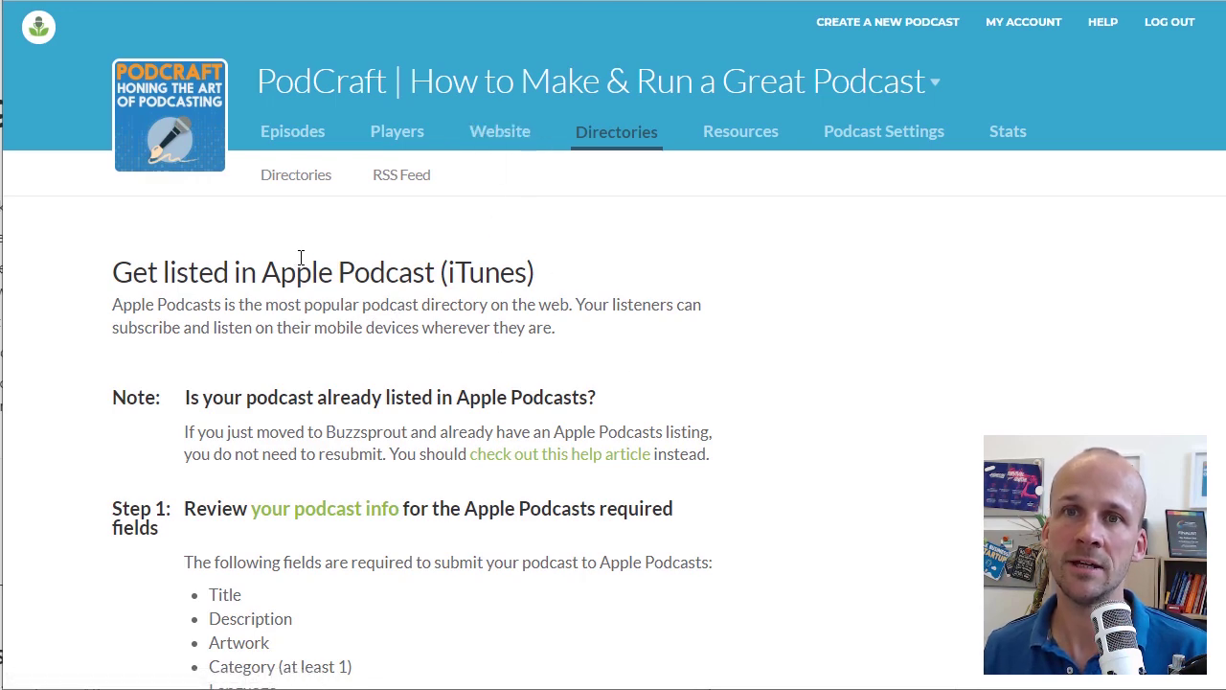
# - Open the podcast settings and review every field from title, description and artwork to categories, language, contact details and explicit content
pyautogui.click(868, 142)
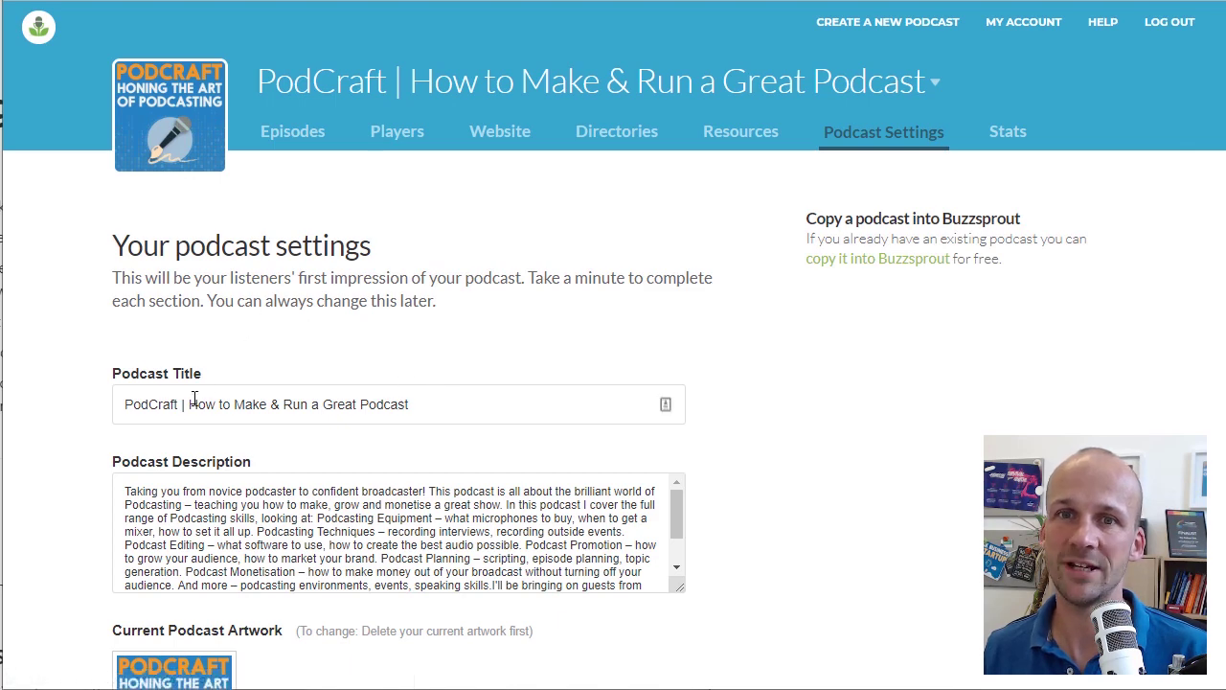
pyautogui.scroll(-2, 748, 369)
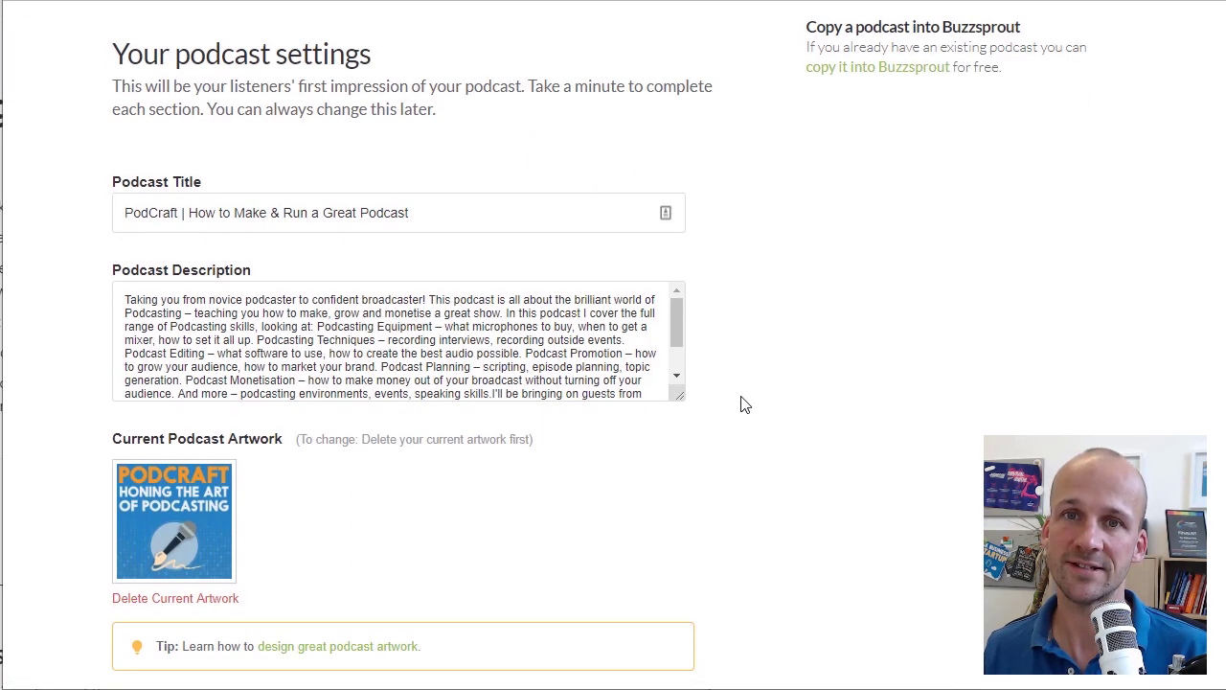
pyautogui.scroll(2, 739, 402)
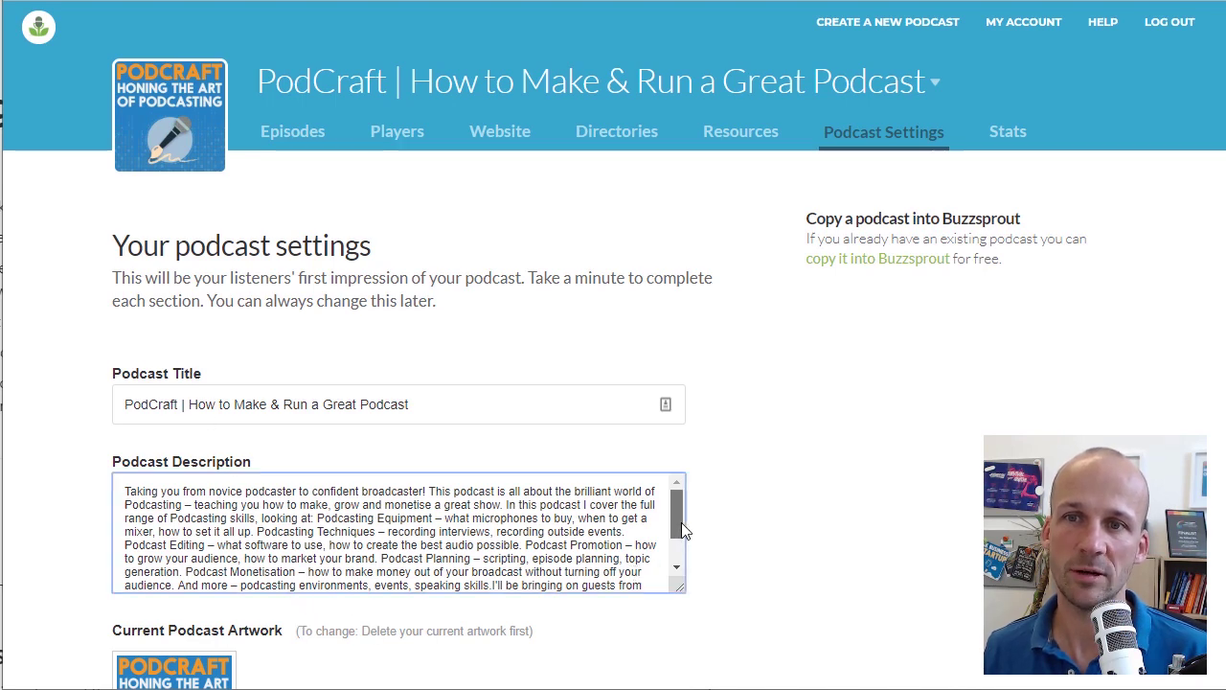
pyautogui.moveTo(681, 522)
pyautogui.mouseDown()
pyautogui.moveTo(686, 554)
pyautogui.moveTo(680, 516)
pyautogui.mouseUp()
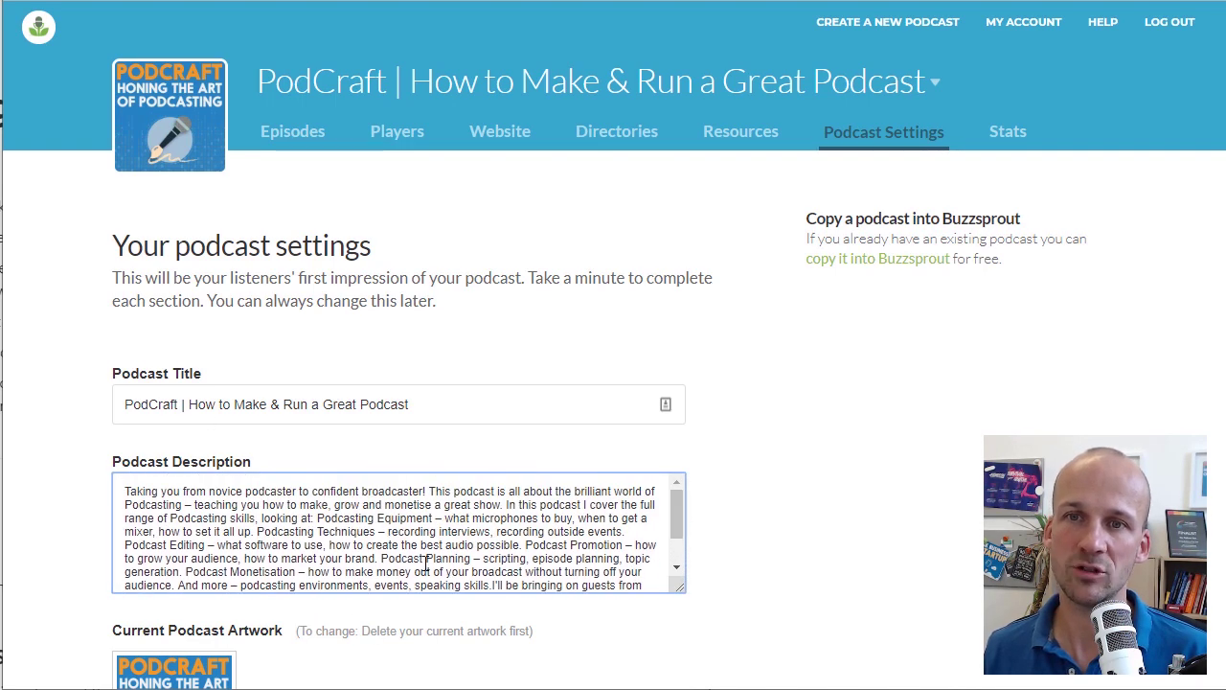
pyautogui.scroll(-4, 811, 479)
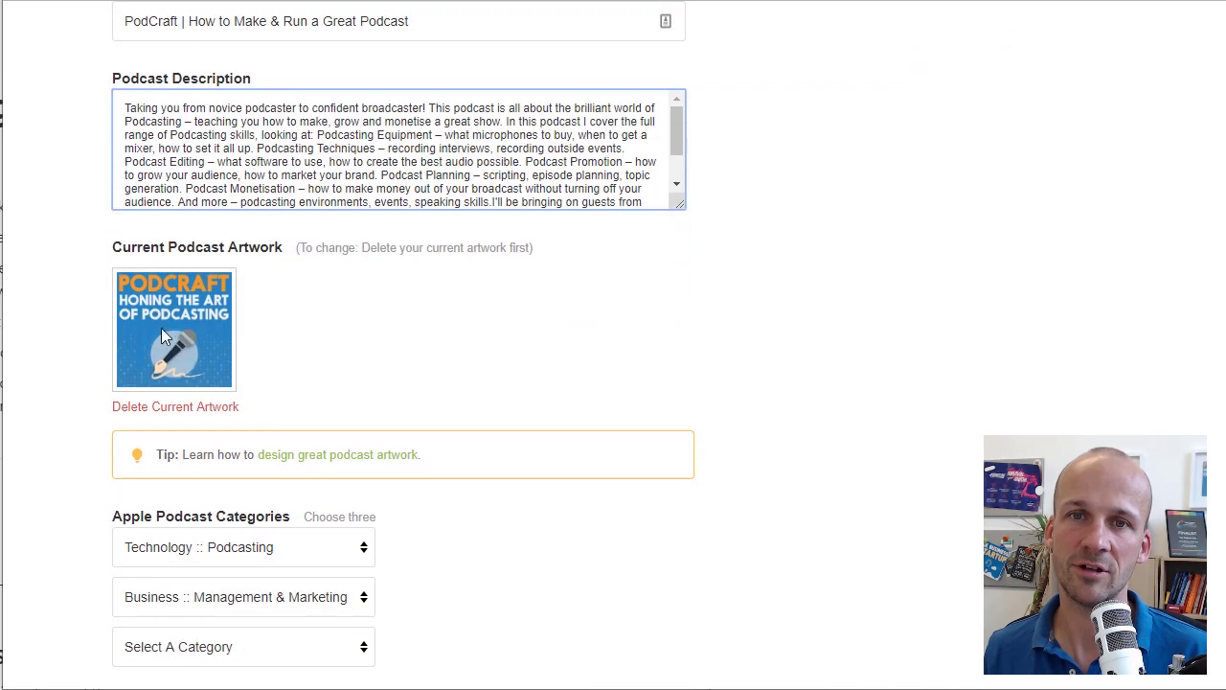
pyautogui.scroll(-2, 163, 321)
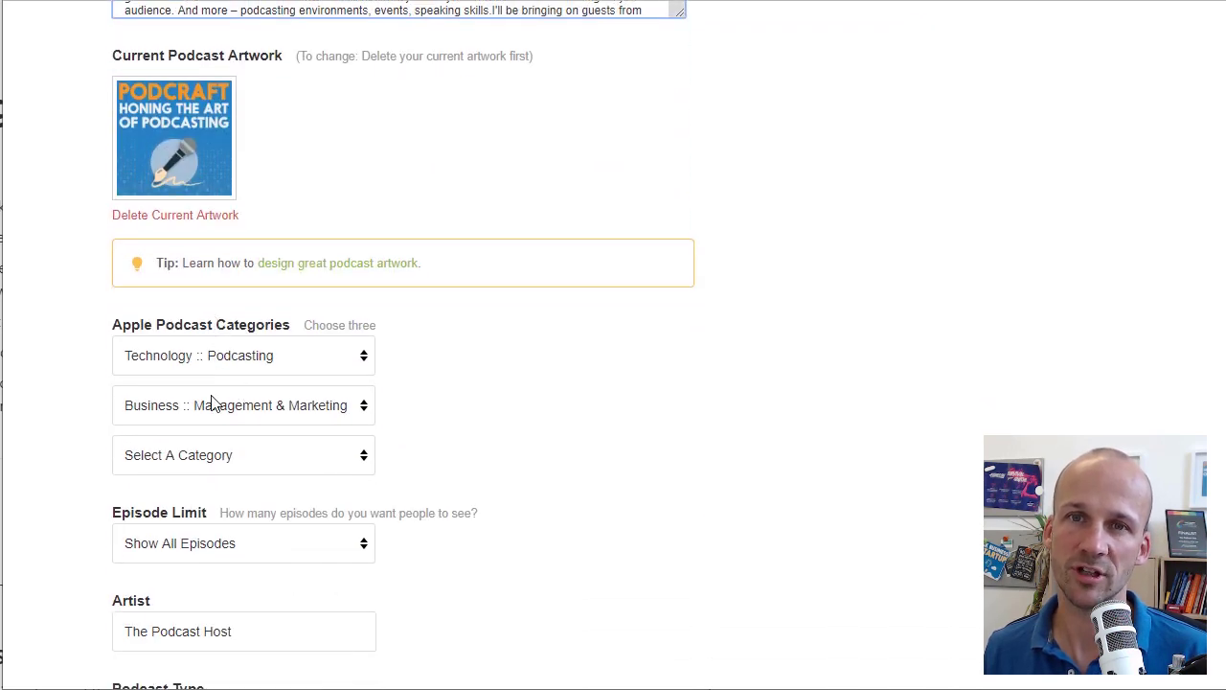
pyautogui.scroll(-4, 542, 446)
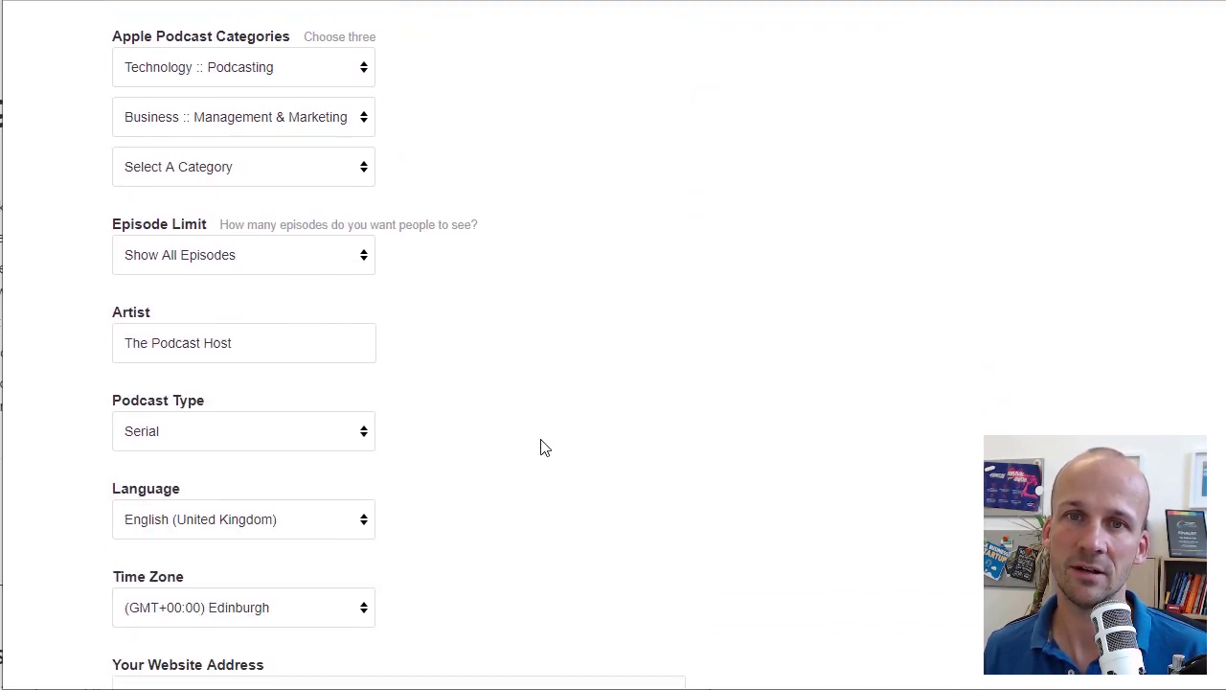
pyautogui.scroll(-3, 546, 412)
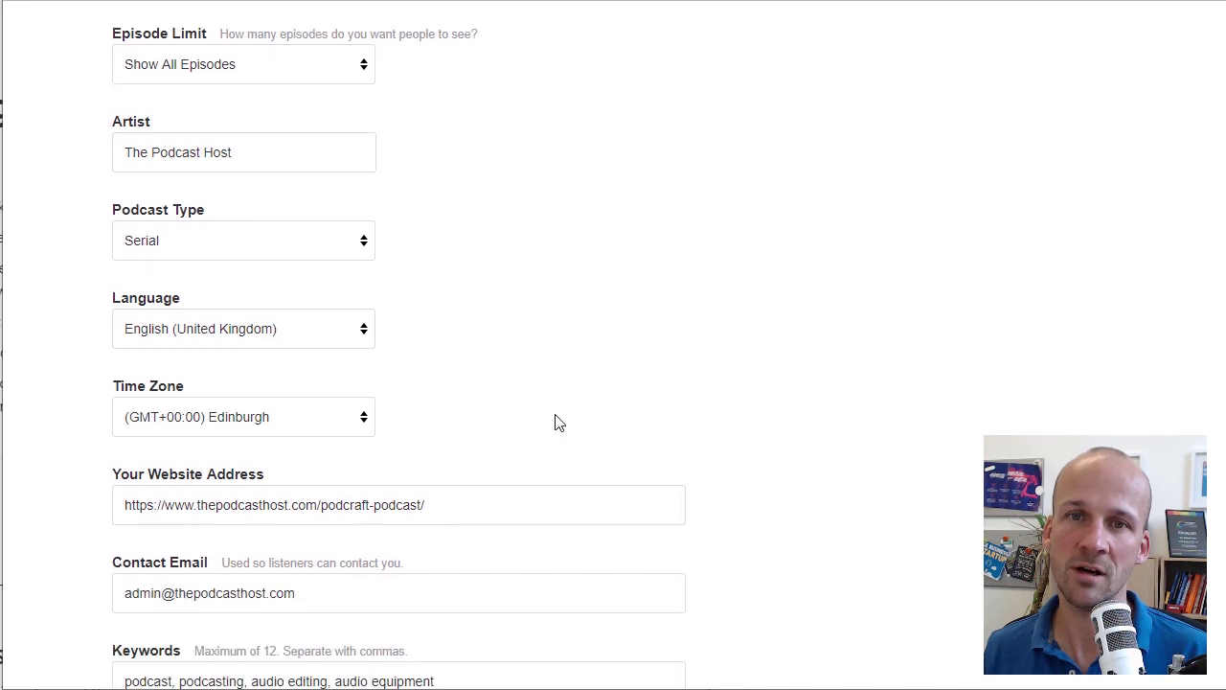
pyautogui.scroll(-1, 559, 424)
pyautogui.scroll(-1, 427, 542)
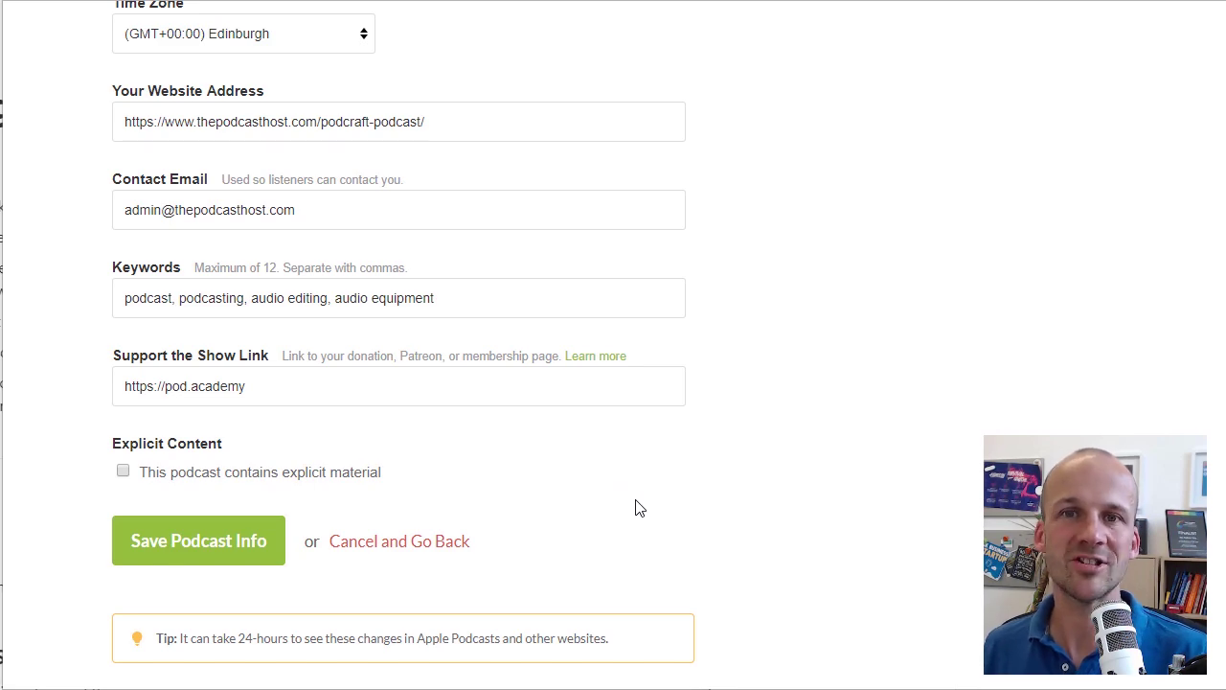
pyautogui.scroll(8, 638, 507)
pyautogui.scroll(6, 638, 507)
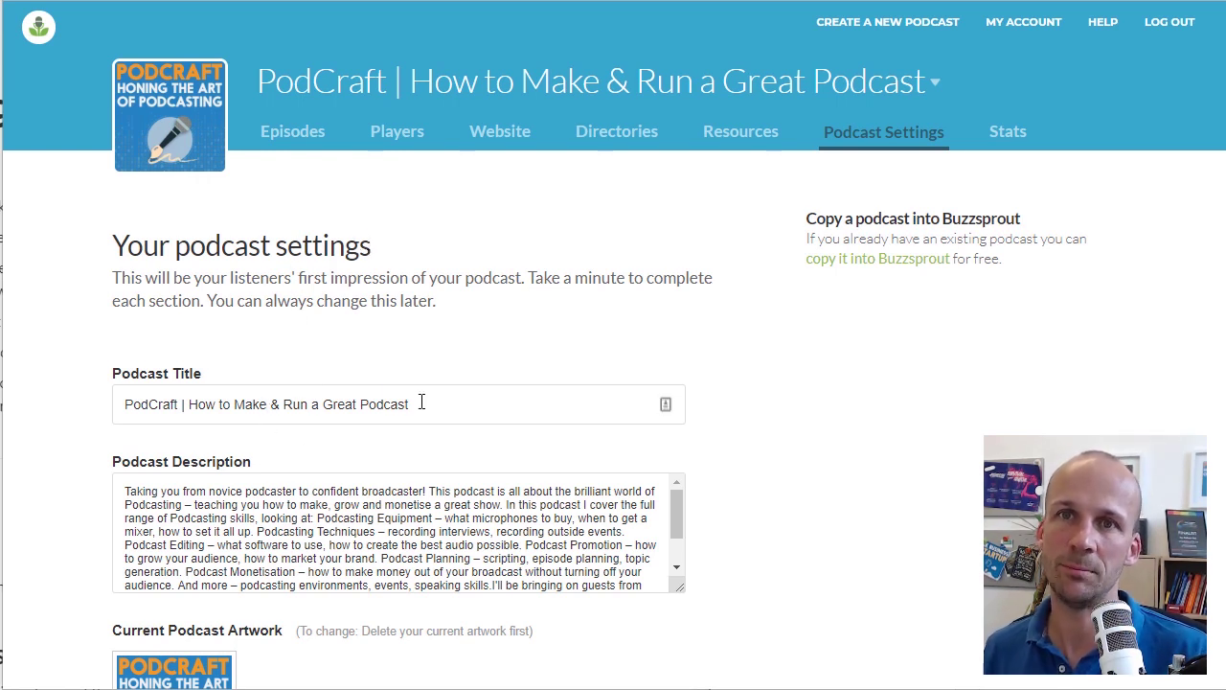
# - Return to the Apple Podcasts directory listing and examine its submission, validation and approval steps down to the Apple Podcasts URL section
pyautogui.click(625, 144)
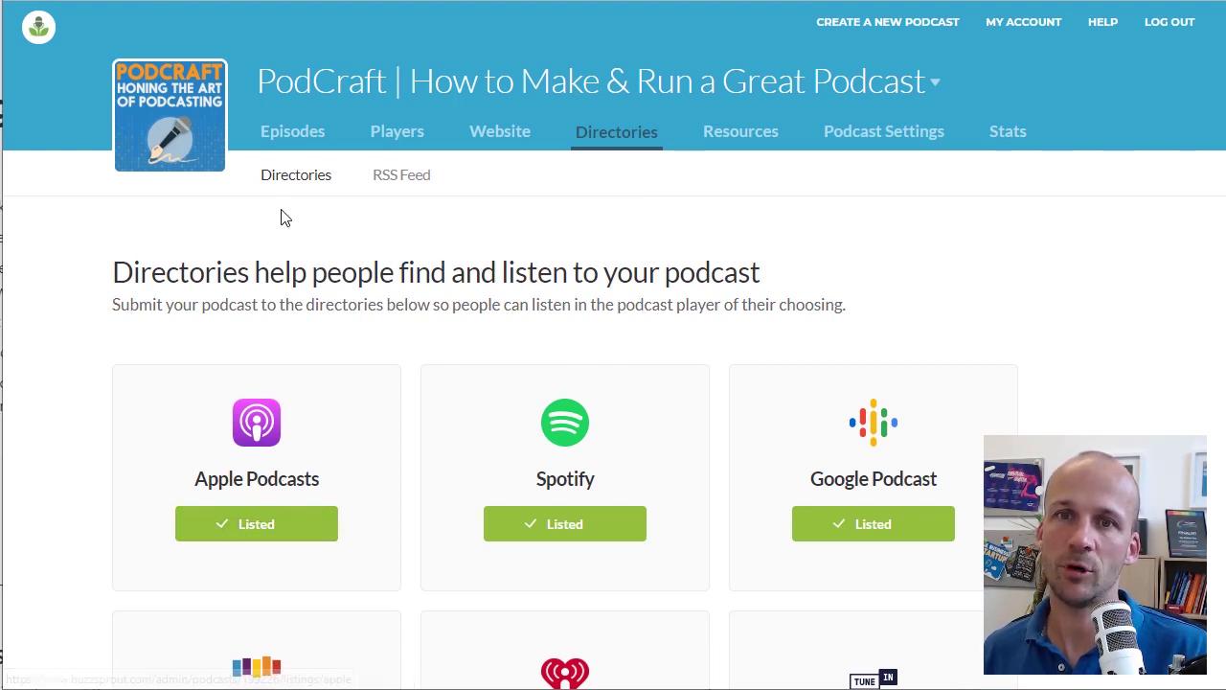
pyautogui.click(253, 529)
pyautogui.scroll(-4, 329, 470)
pyautogui.scroll(-2, 329, 469)
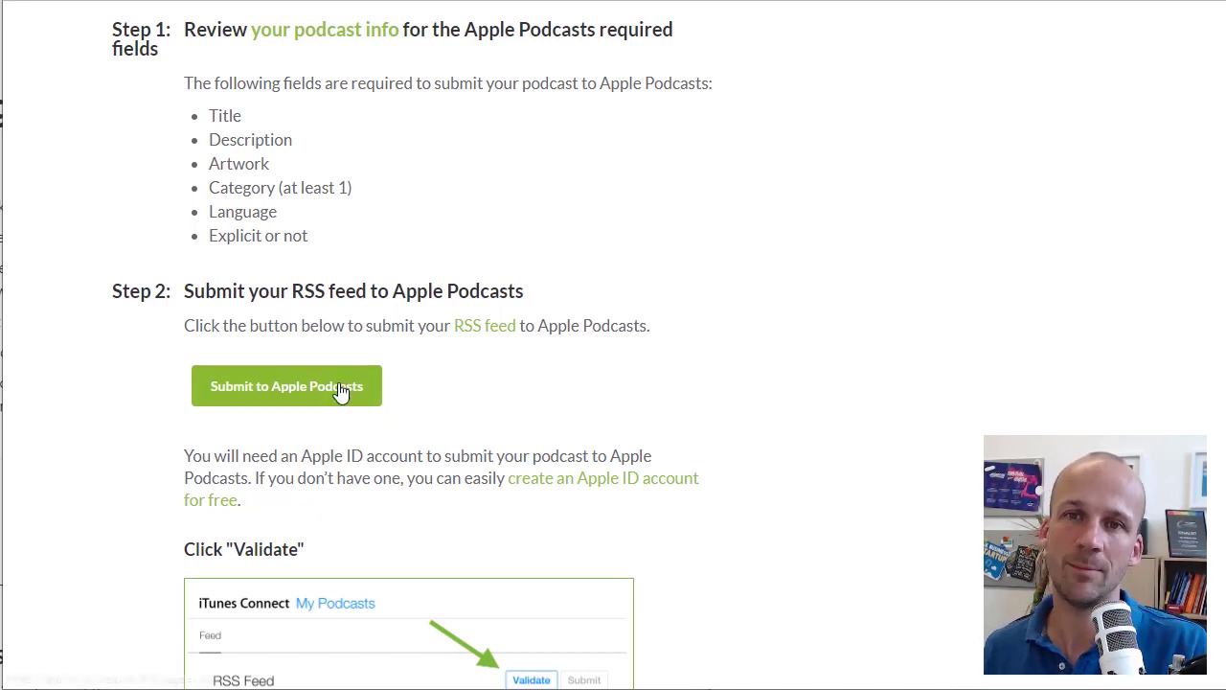
pyautogui.scroll(-2, 728, 406)
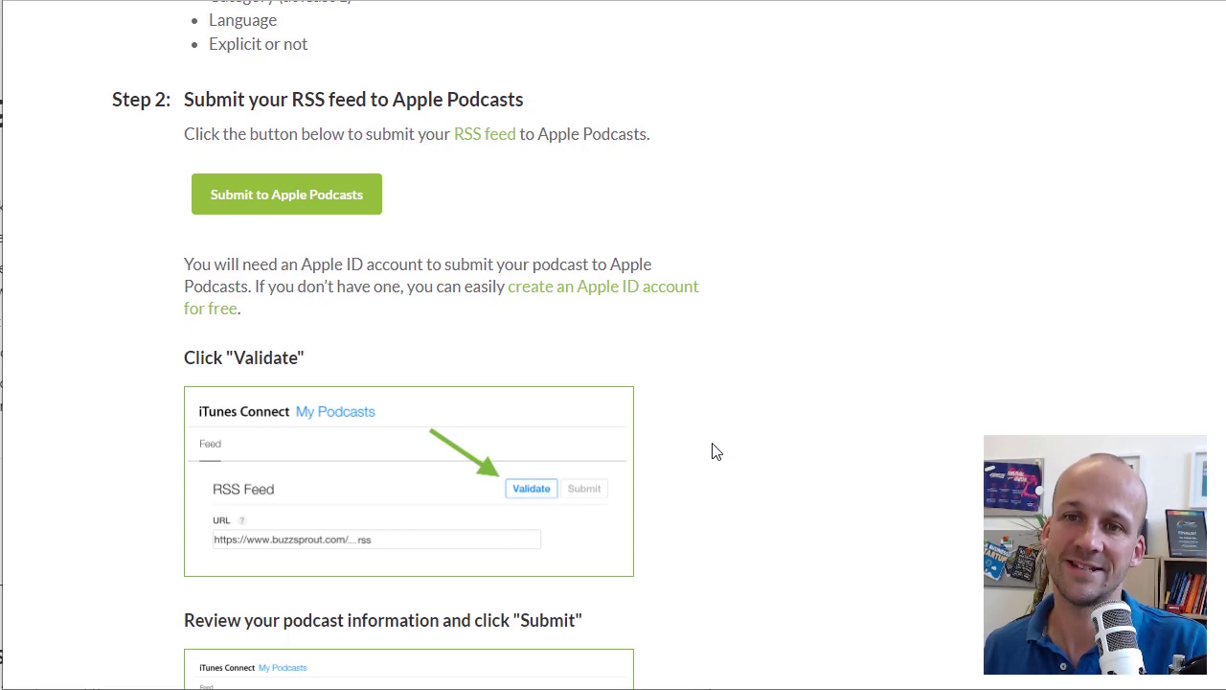
pyautogui.scroll(-7, 715, 451)
pyautogui.scroll(-3, 714, 455)
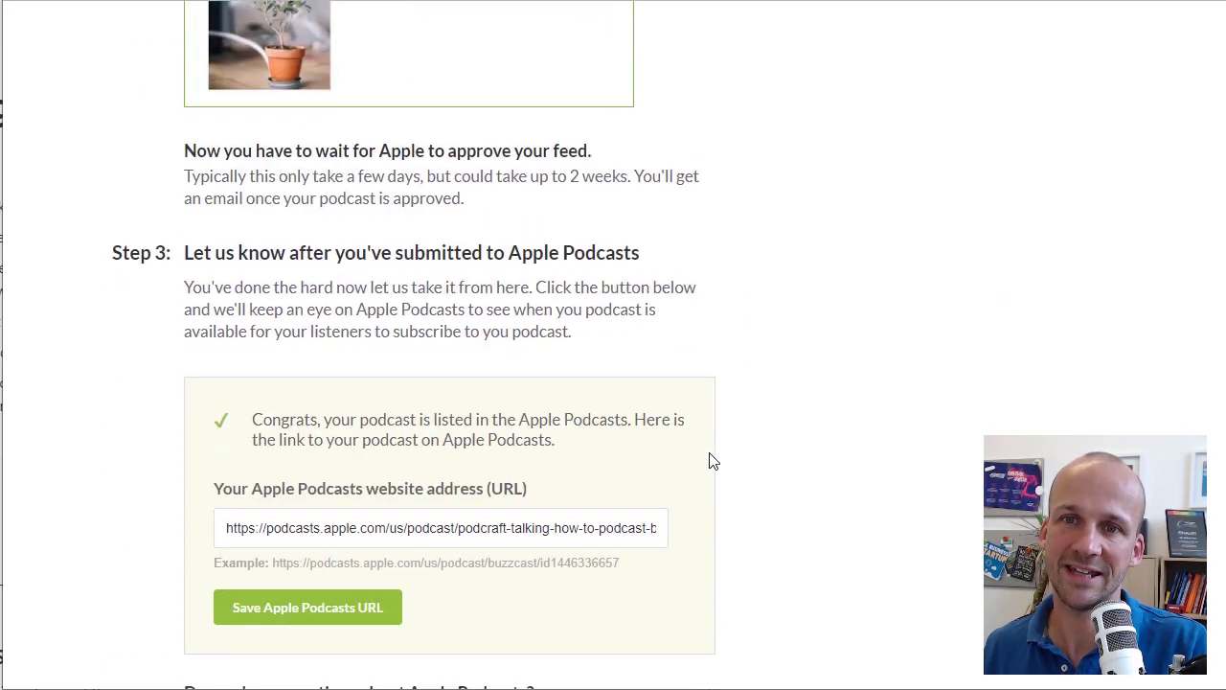
pyautogui.scroll(4, 714, 460)
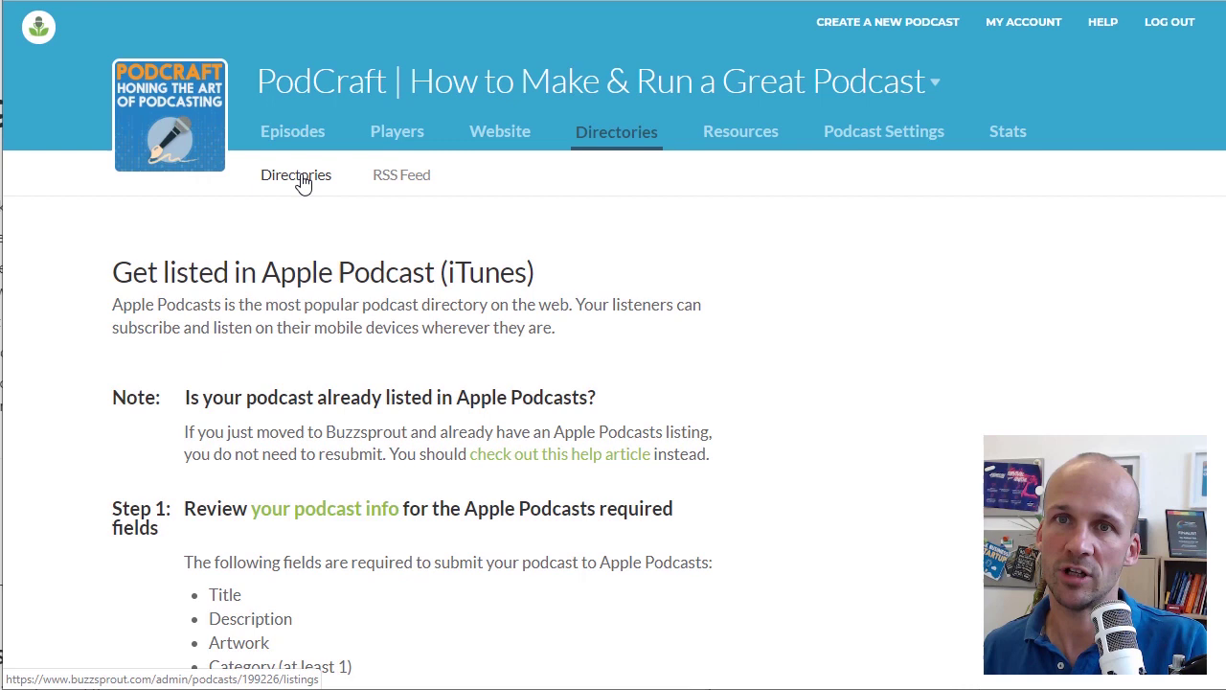
# - Open the PodCraft podcast's RSS feed page and copy the feed URL
pyautogui.click(401, 179)
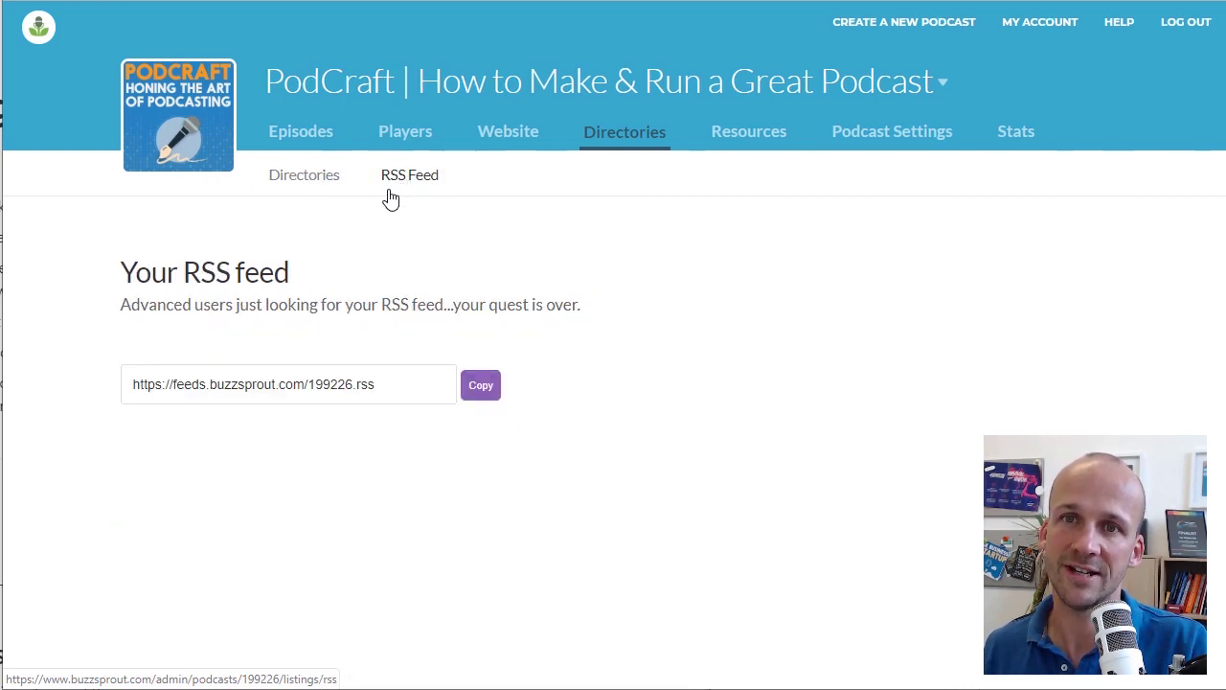
pyautogui.click(405, 383)
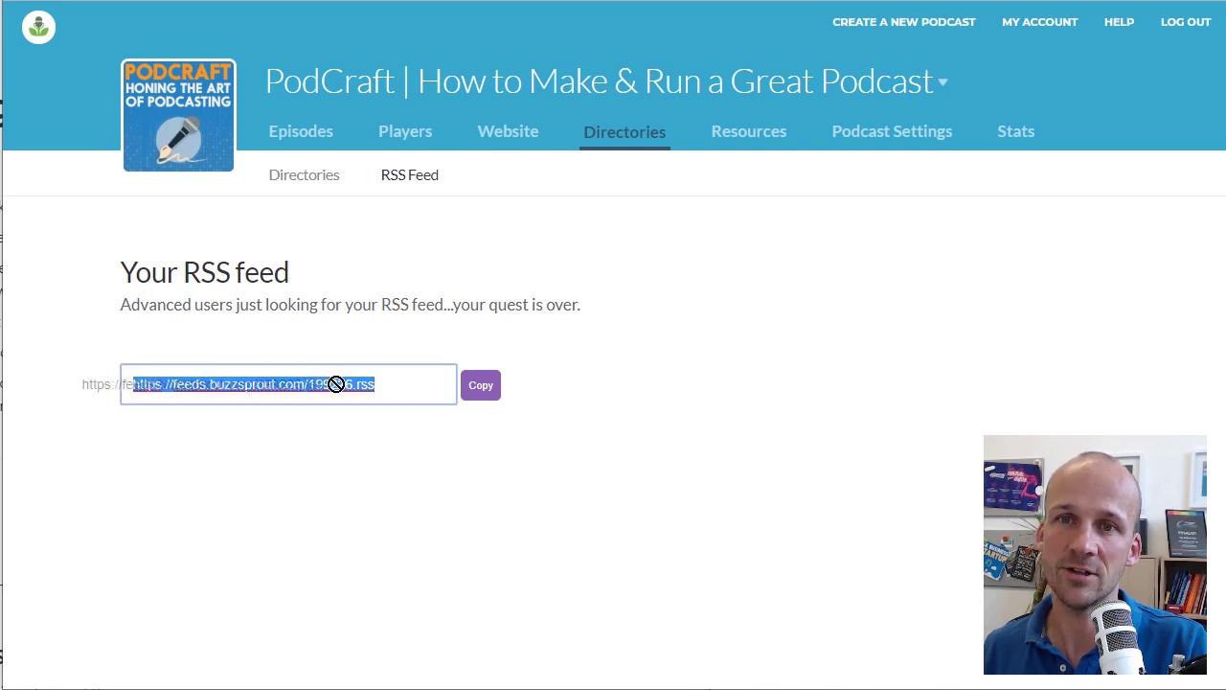
pyautogui.click(335, 384)
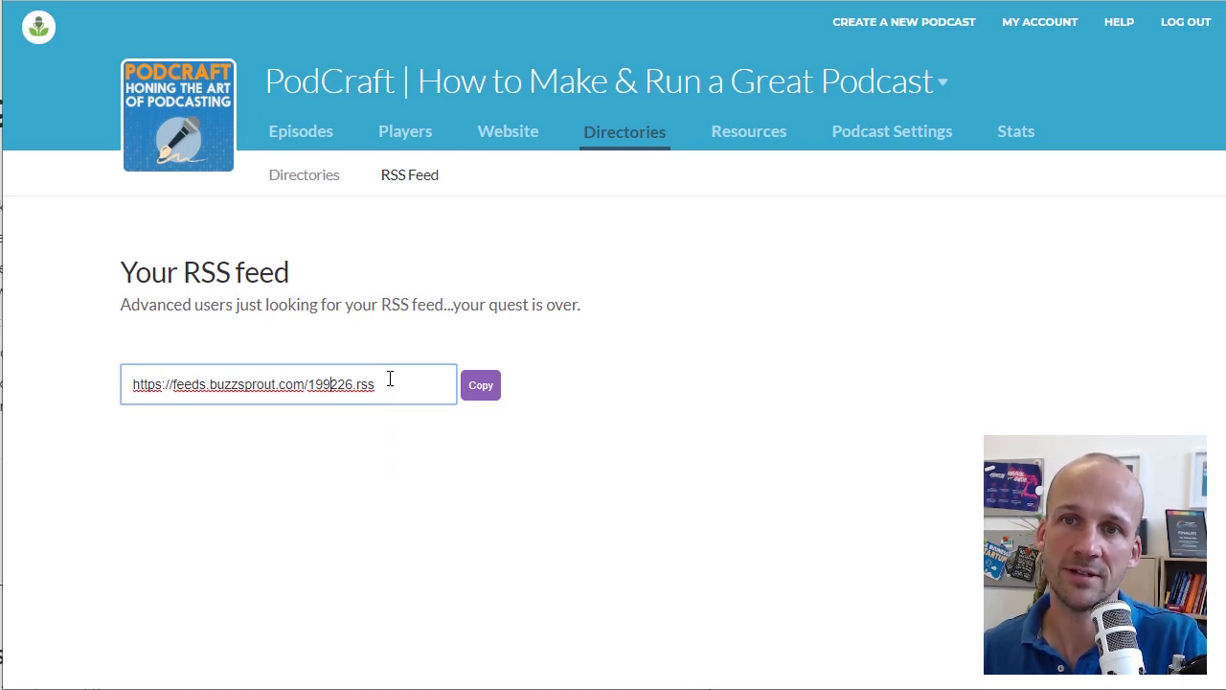
pyautogui.click(480, 385)
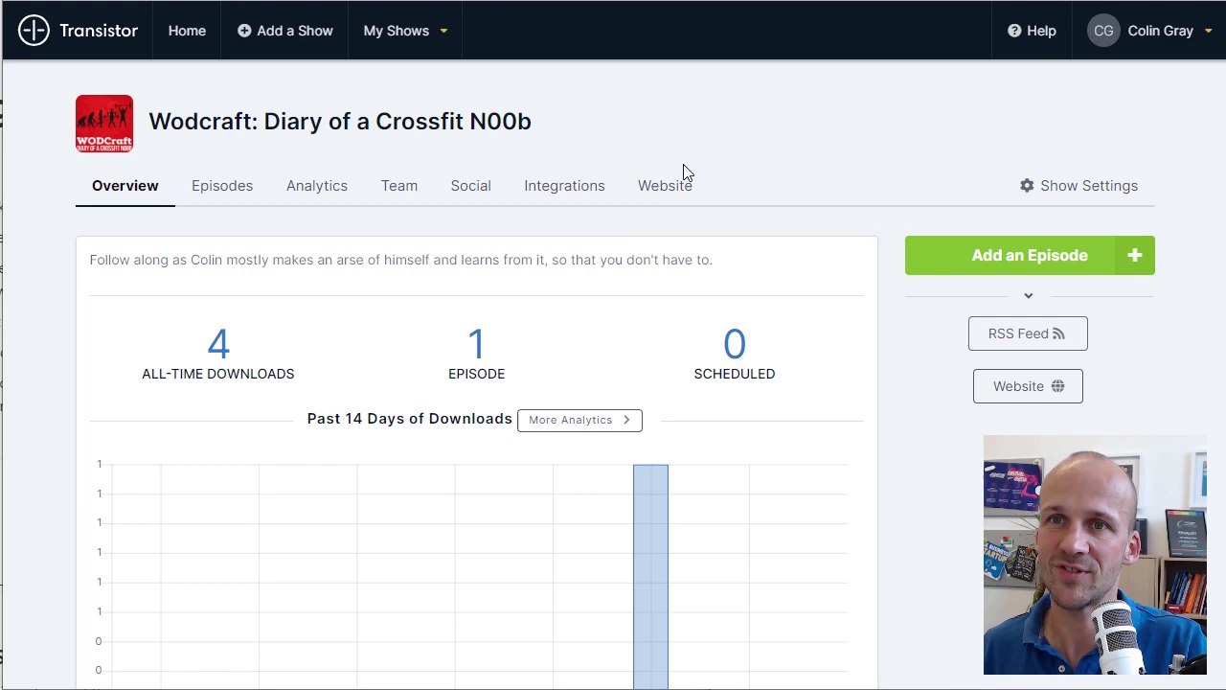
# - In Transistor, open the RSS feed dialog for Wodcraft: Diary of a Crossfit N00b and copy the feed URL to the clipboard
pyautogui.click(132, 201)
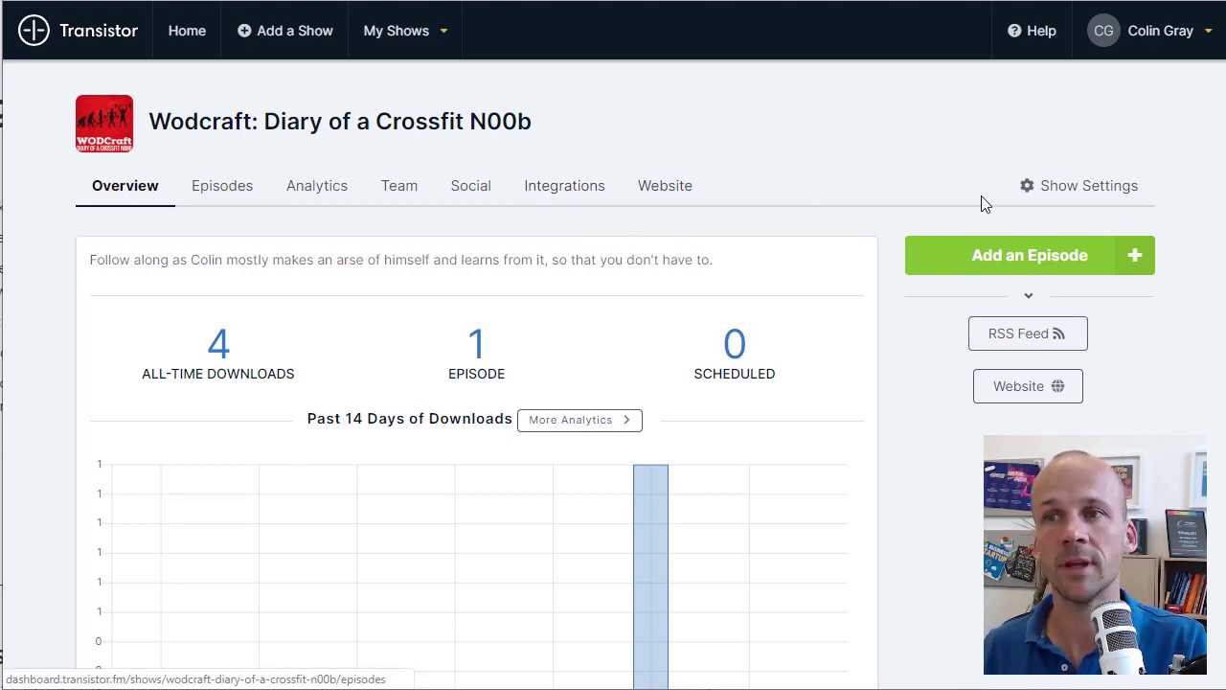
pyautogui.click(1033, 341)
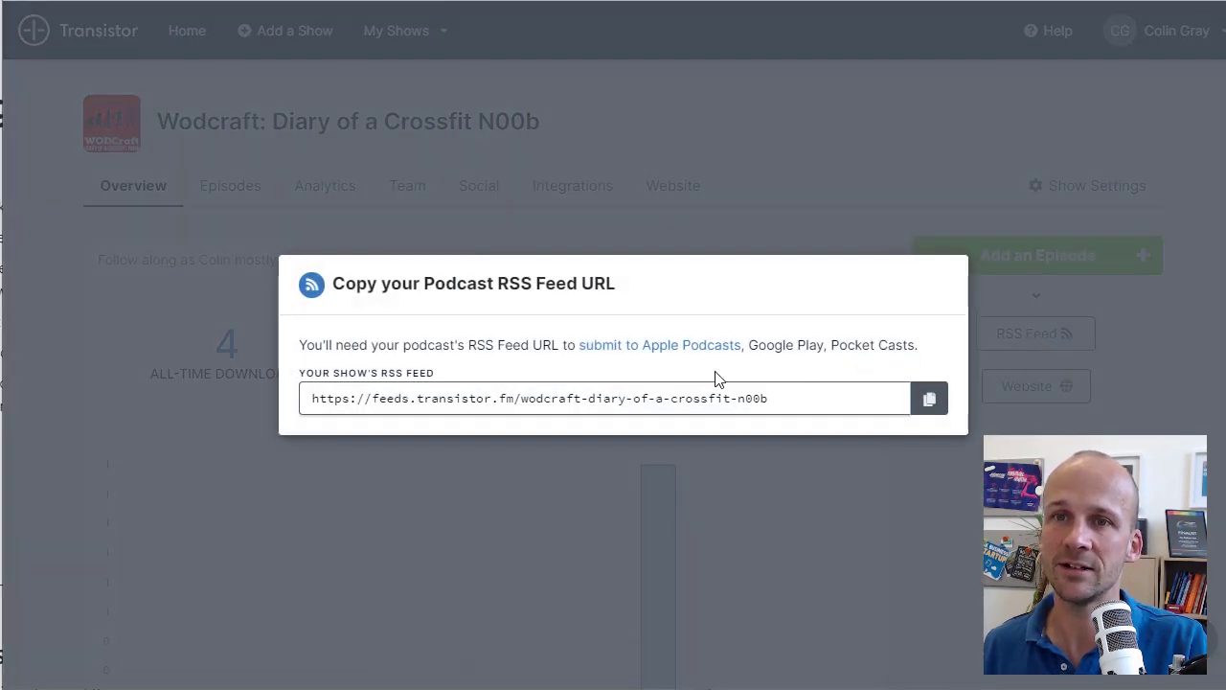
pyautogui.click(631, 398)
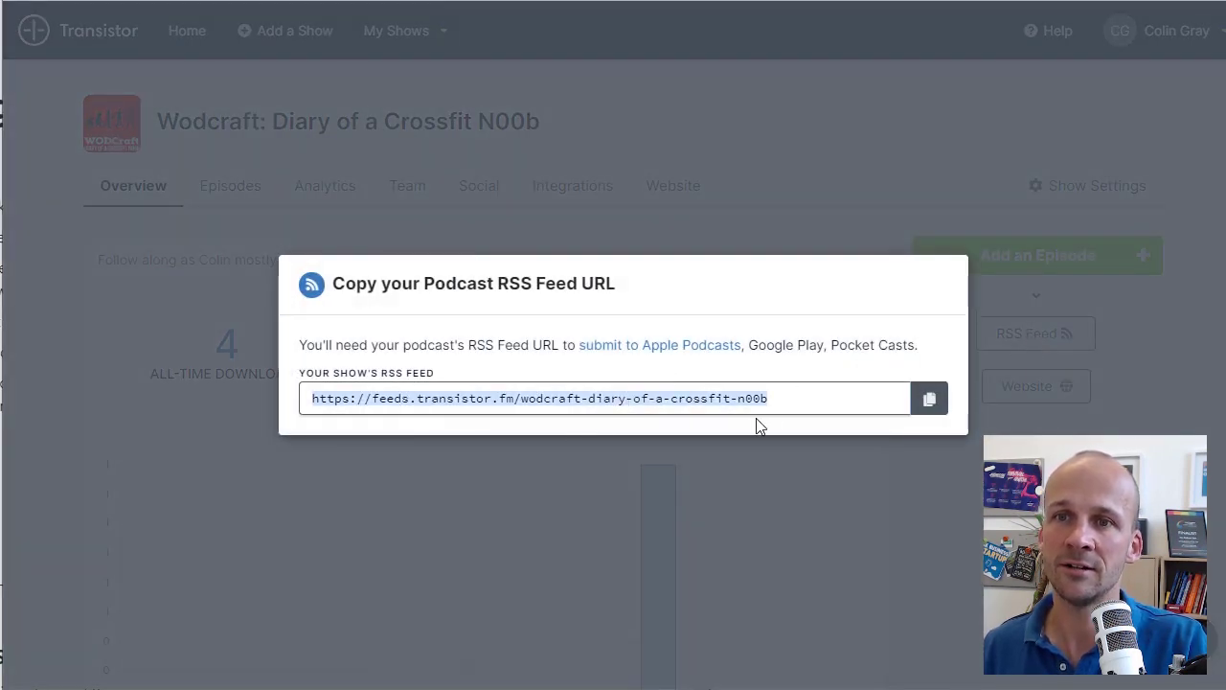
pyautogui.click(777, 396)
pyautogui.moveTo(782, 401); pyautogui.dragTo(309, 397)
pyautogui.click(340, 410)
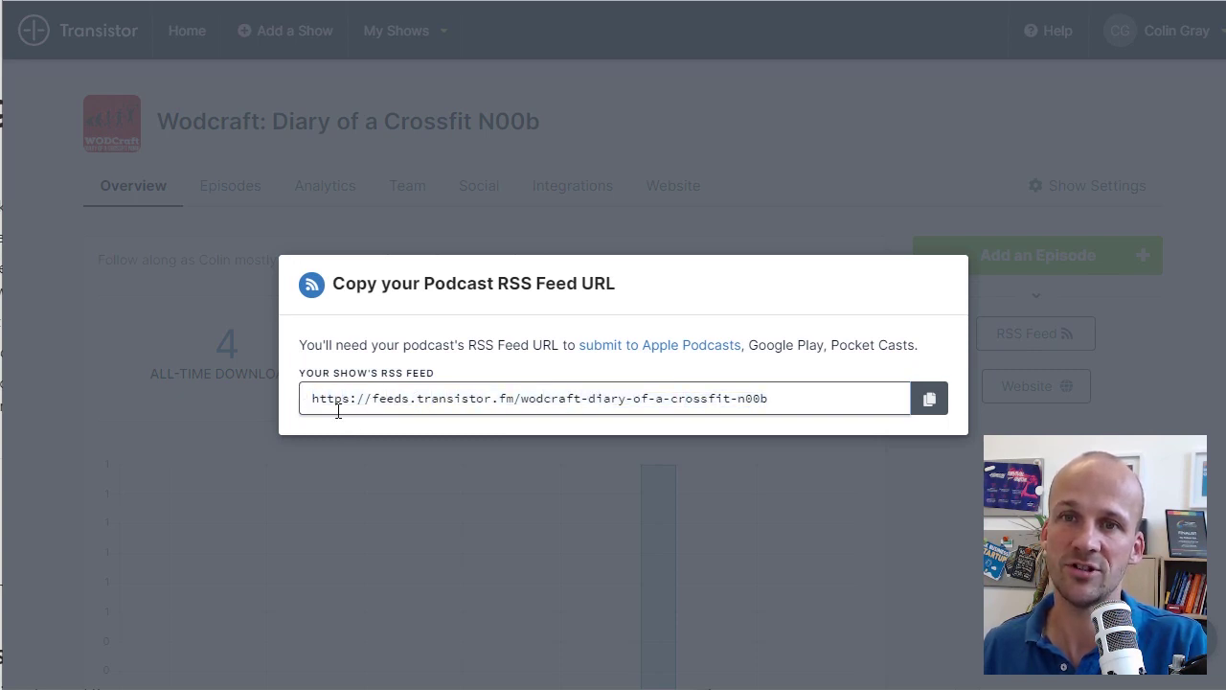
pyautogui.click(605, 394)
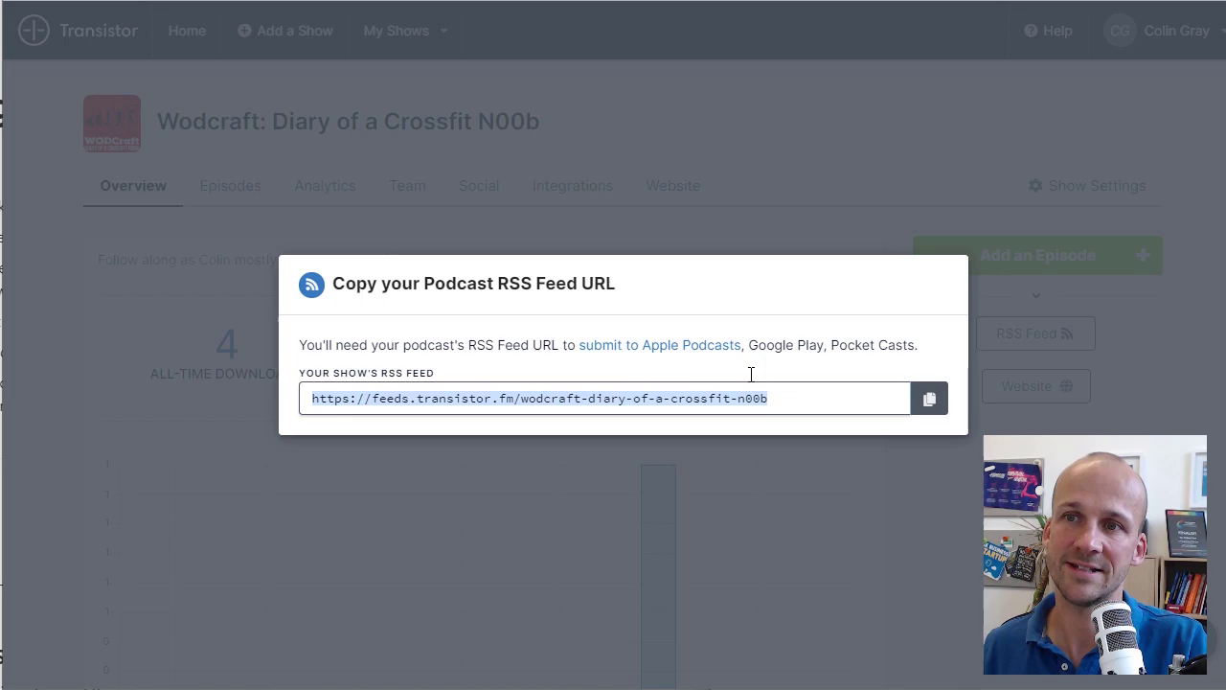
pyautogui.click(930, 399)
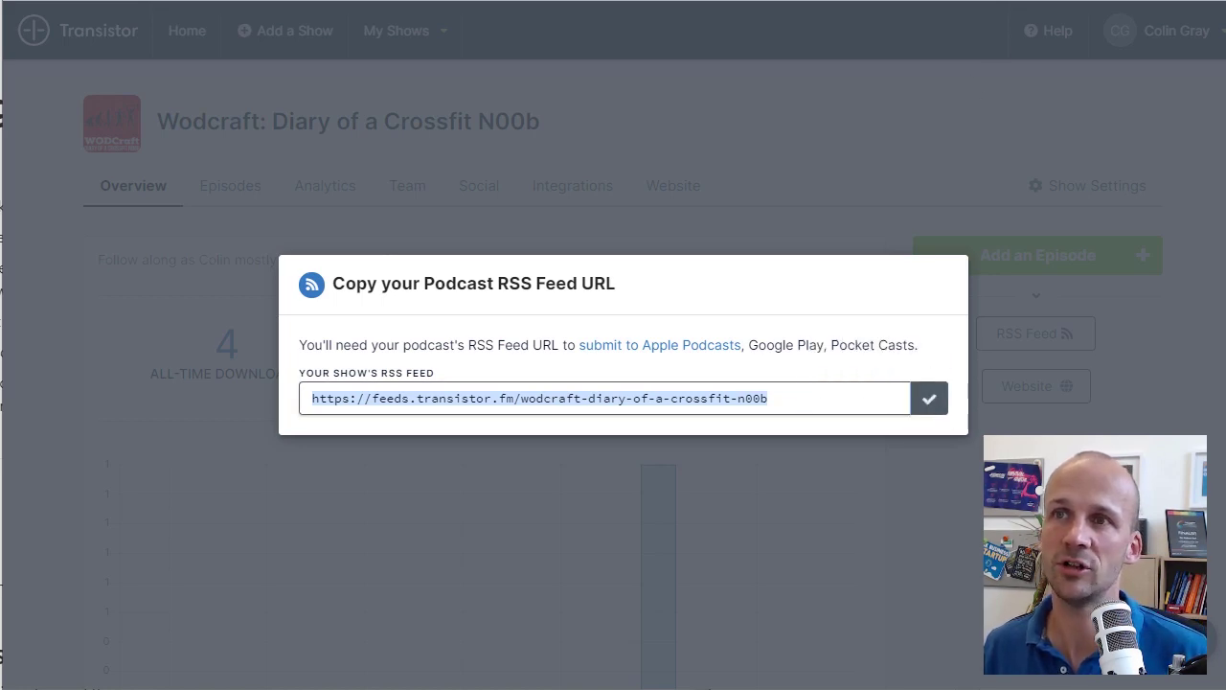
# - Load the copied Wodcraft feed URL in a new browser tab, examine the raw RSS XML and return to the Transistor overview
pyautogui.hotkey('ctrl', 't')
pyautogui.hotkey('ctrl', 'v')
pyautogui.press('Return')
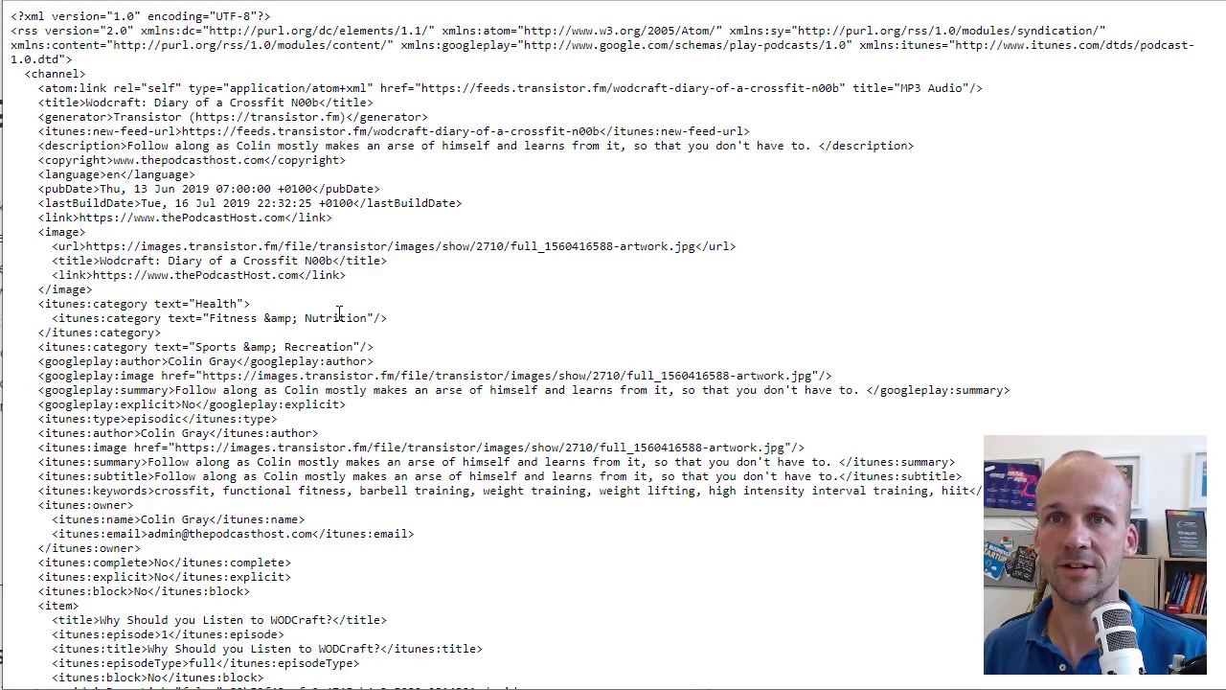
pyautogui.scroll(-3, 210, 538)
pyautogui.scroll(3, 479, 335)
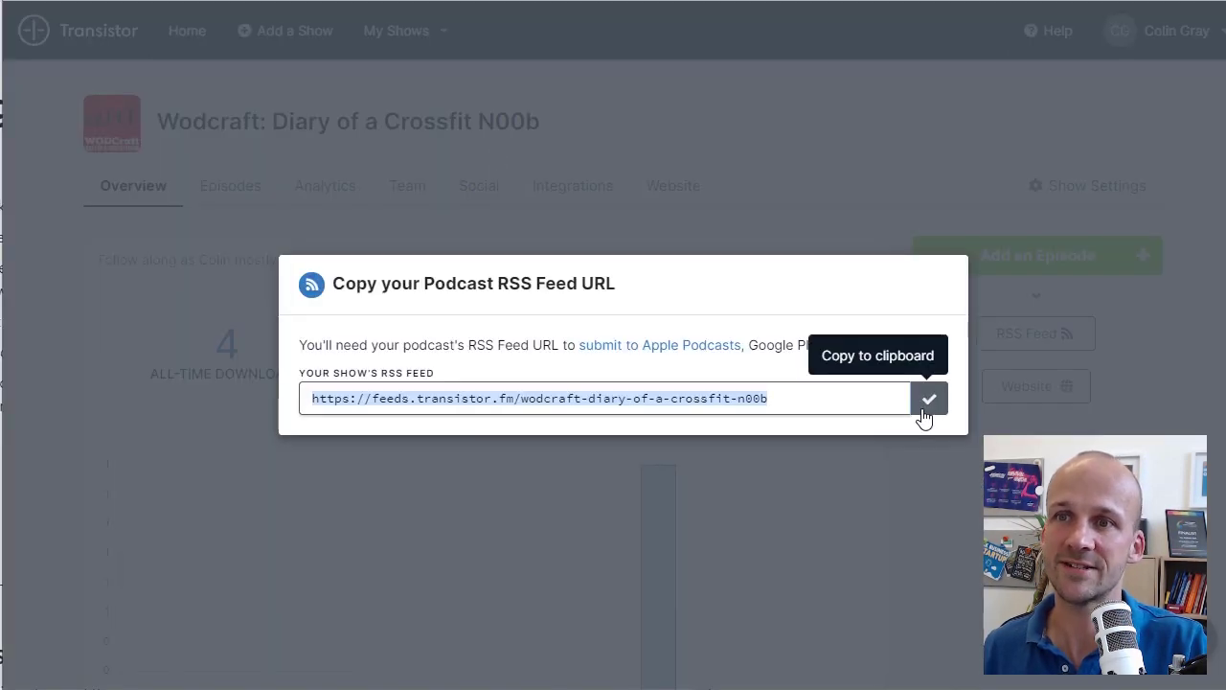
pyautogui.click(1042, 345)
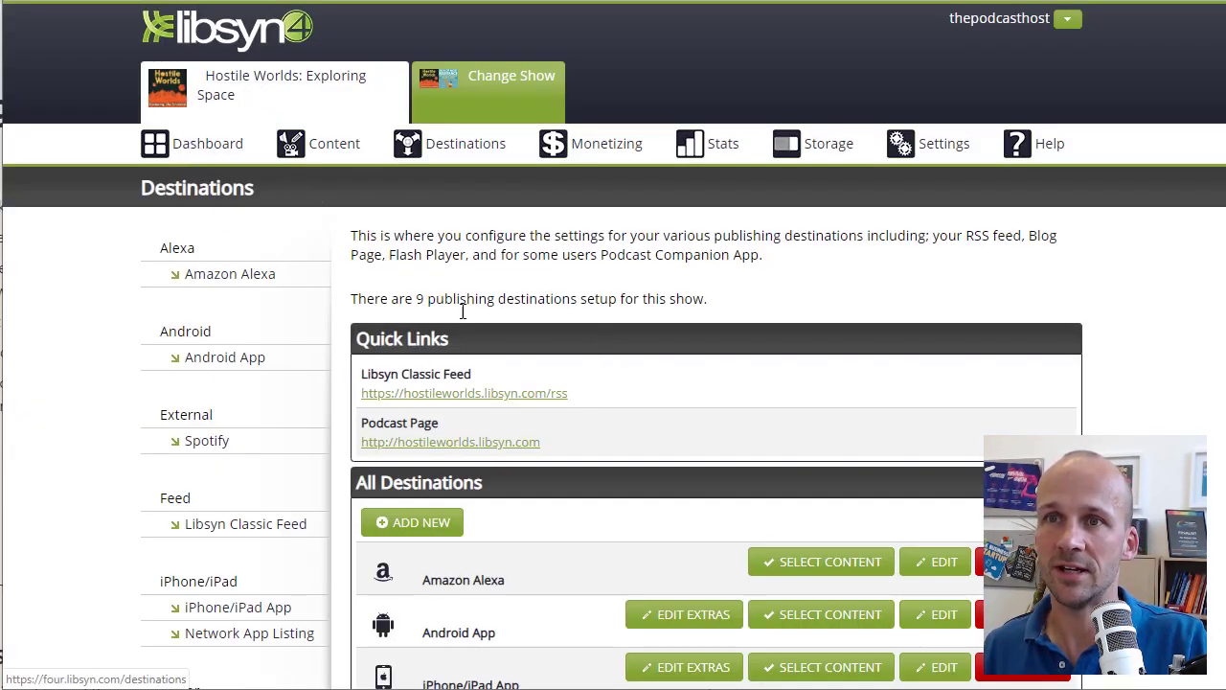
# - In Libsyn's Destinations page for Hostile Worlds: Exploring Space, copy the link address of the Libsyn Classic Feed
pyautogui.moveTo(469, 154)
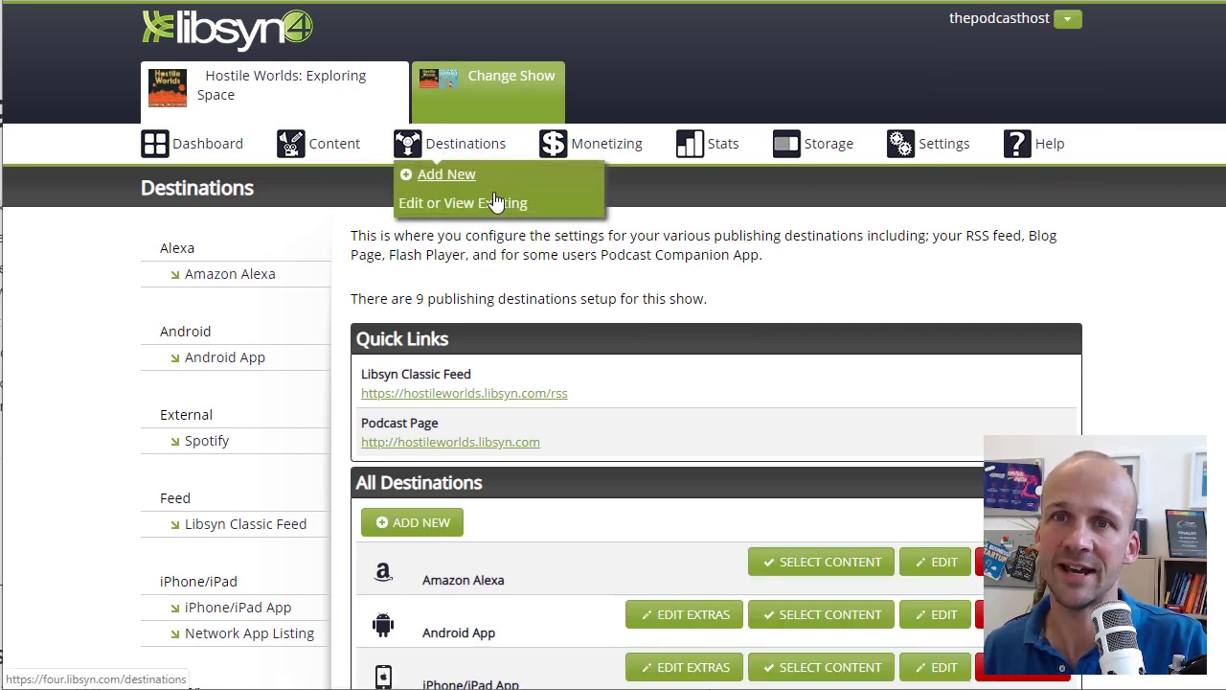
pyautogui.scroll(-5, 613, 339)
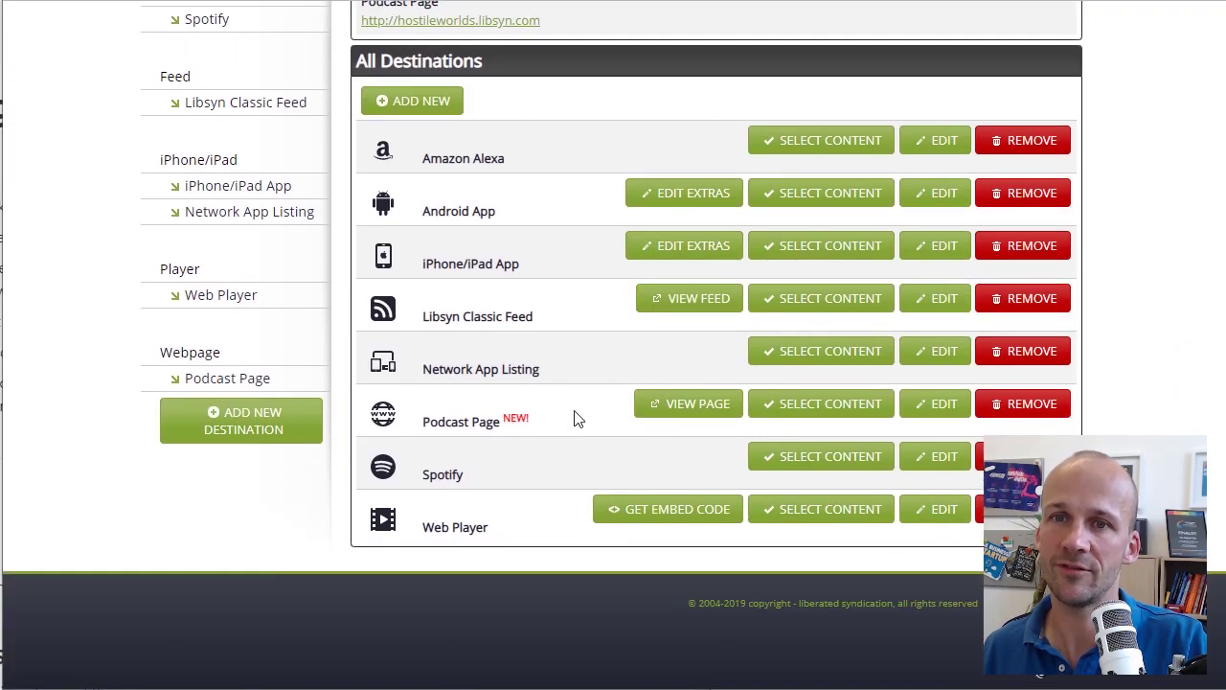
pyautogui.scroll(5, 575, 422)
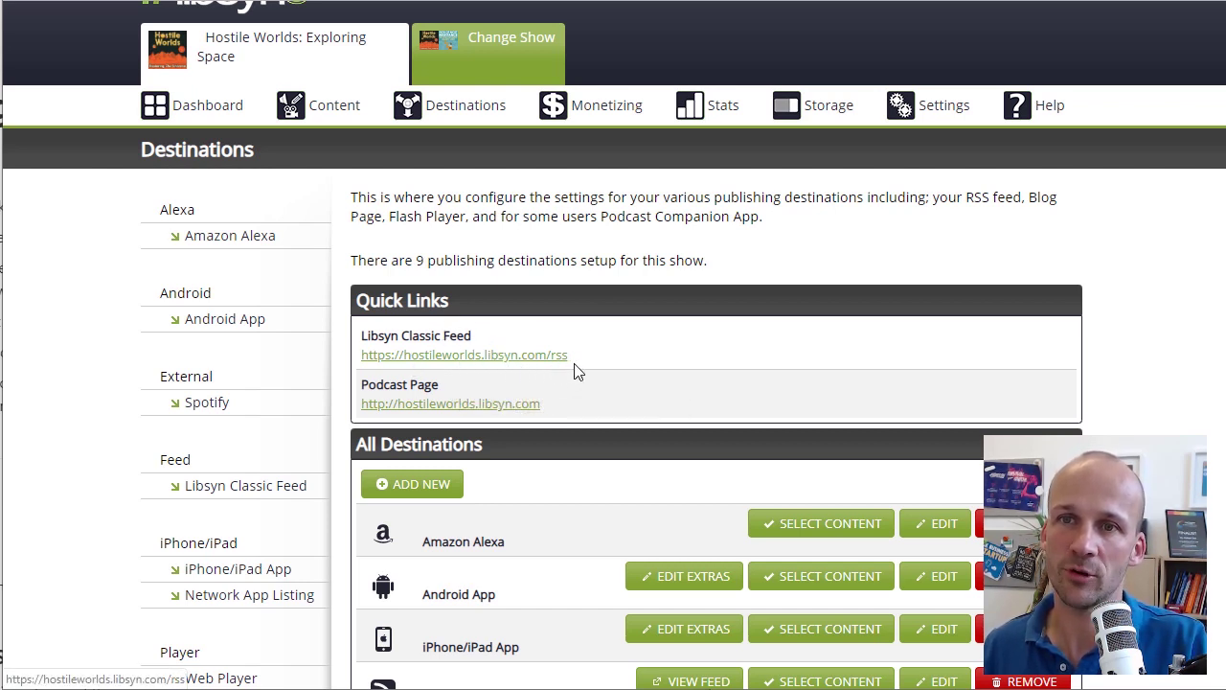
pyautogui.moveTo(586, 364); pyautogui.dragTo(363, 356)
pyautogui.rightClick(430, 366)
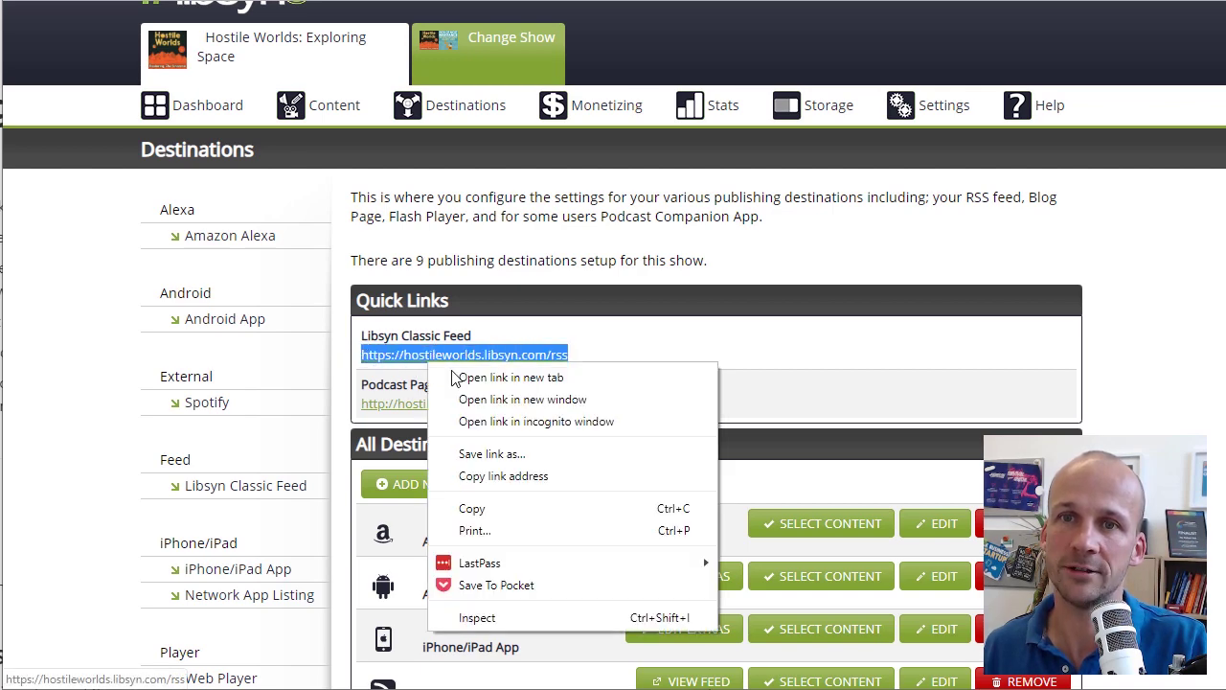
pyautogui.click(505, 476)
pyautogui.click(596, 368)
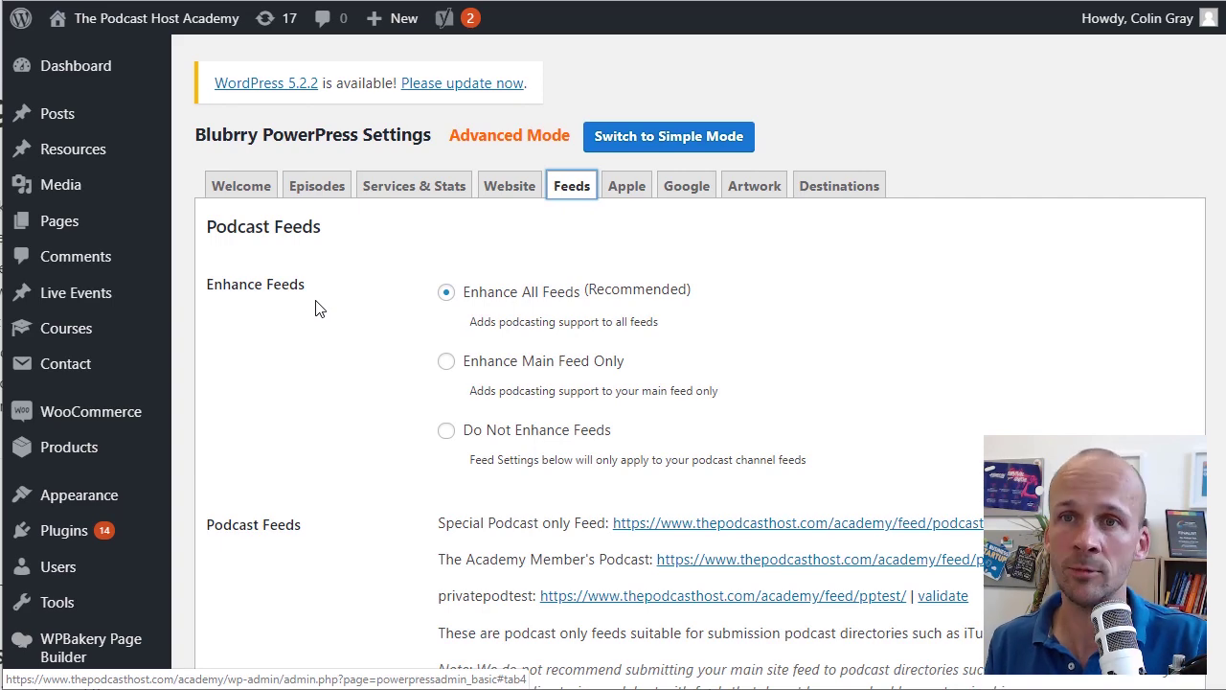
# - In WordPress, reopen the Blubrry PowerPress feed settings and highlight The Academy Member's Podcast feed URL
pyautogui.scroll(-6, 326, 316)
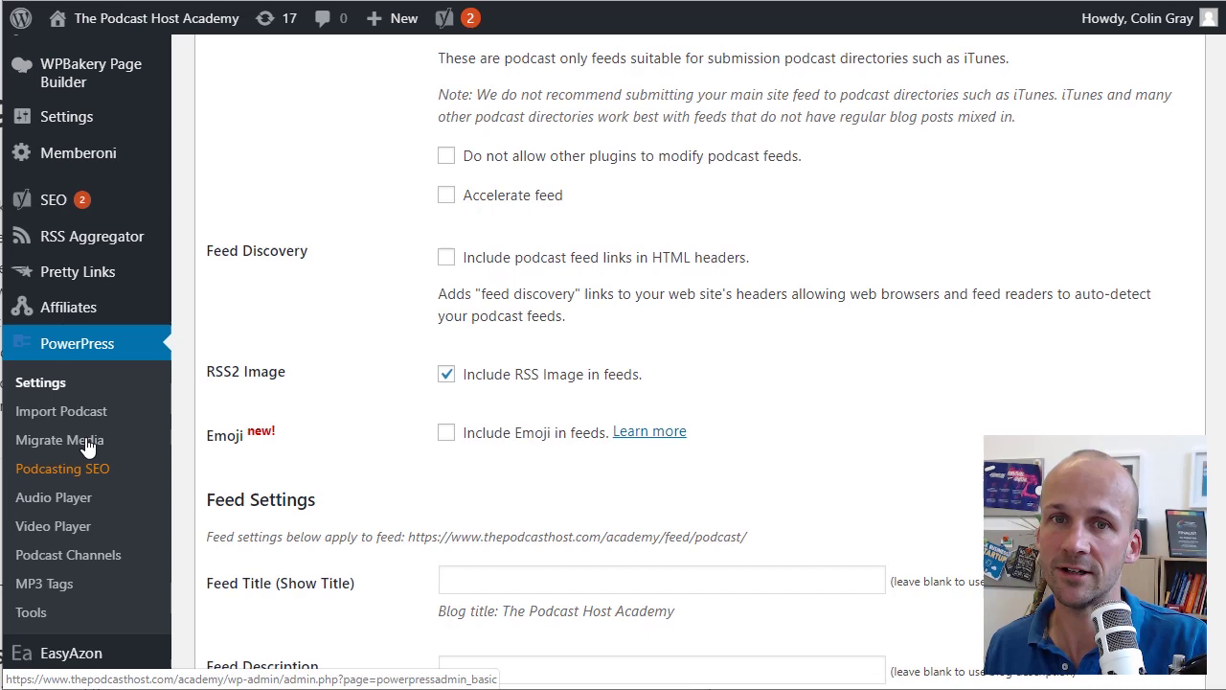
pyautogui.click(55, 434)
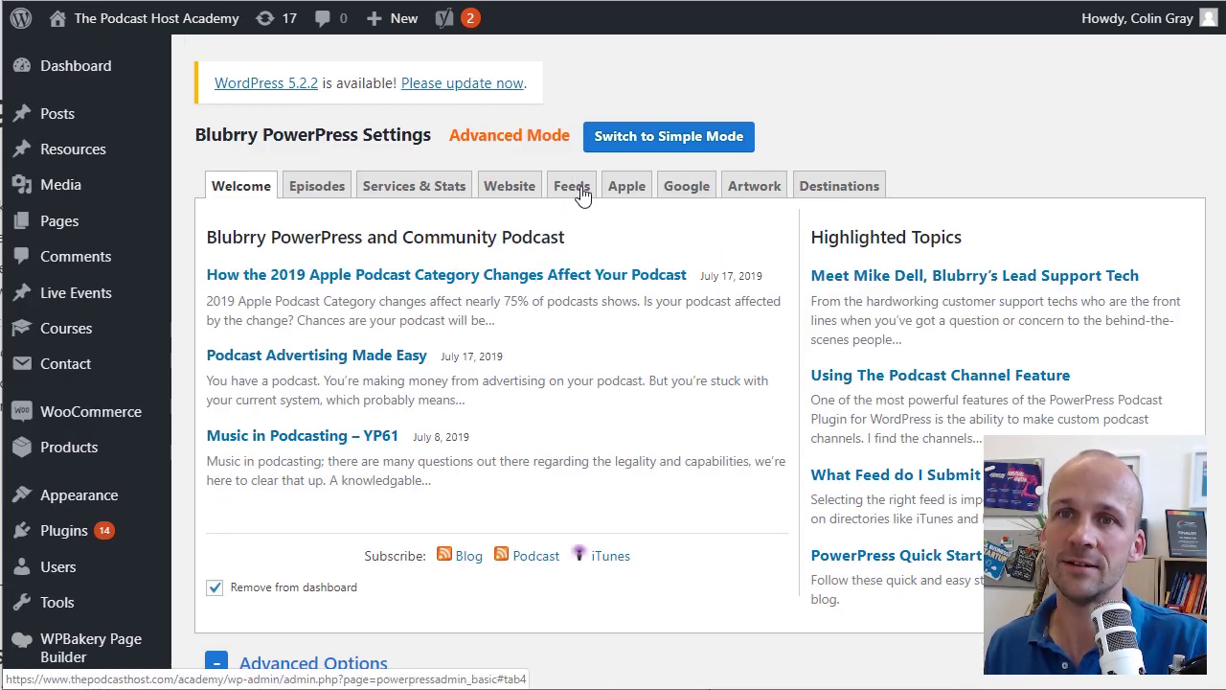
pyautogui.click(570, 186)
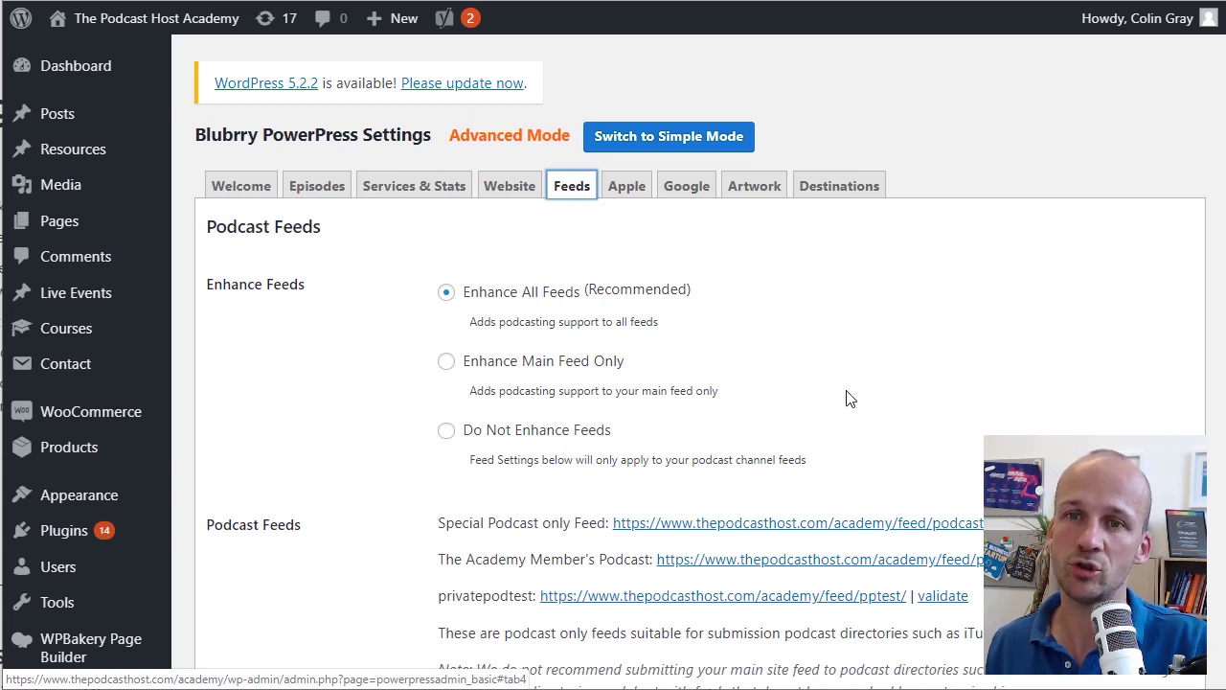
pyautogui.scroll(-1, 847, 400)
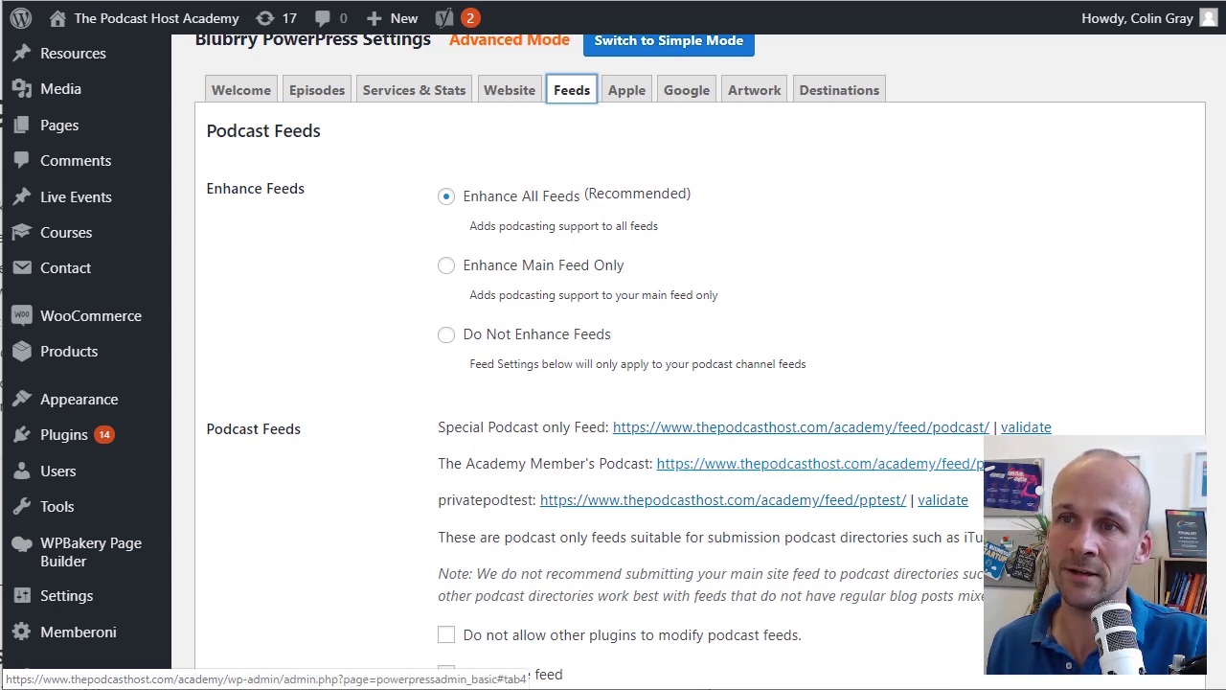
pyautogui.moveTo(1006, 464); pyautogui.dragTo(660, 460)
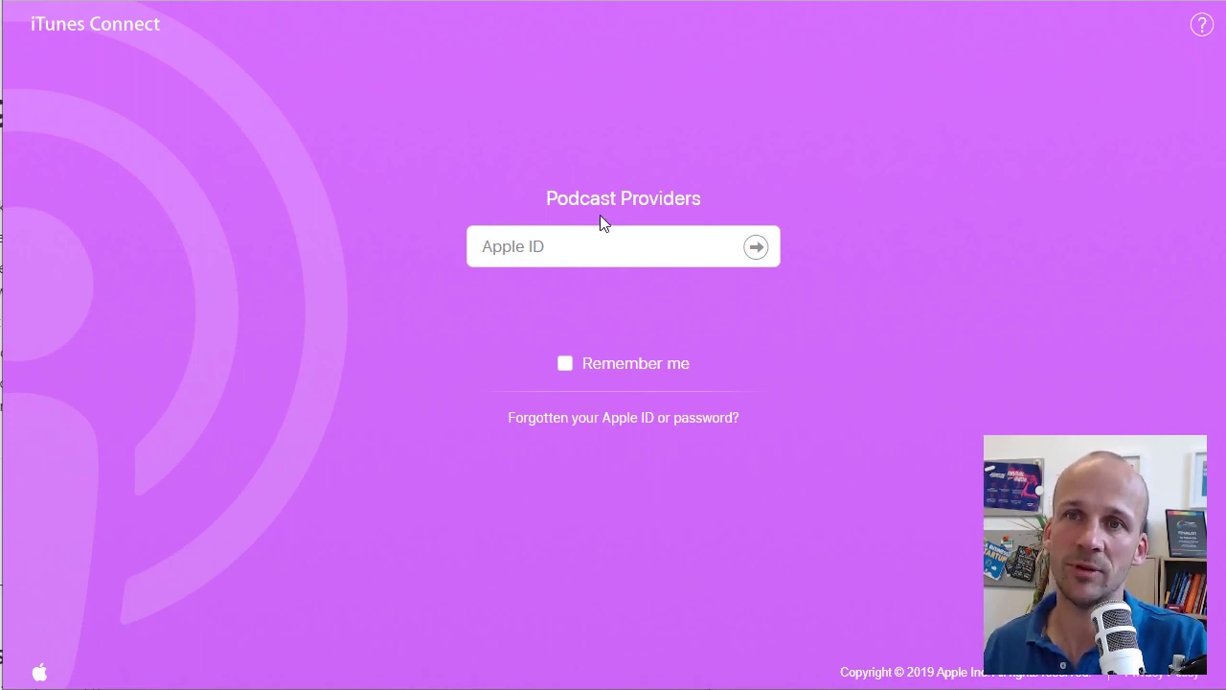
# - Sign in to iTunes Connect for podcast providers with the Apple ID and account password
pyautogui.click(554, 251)
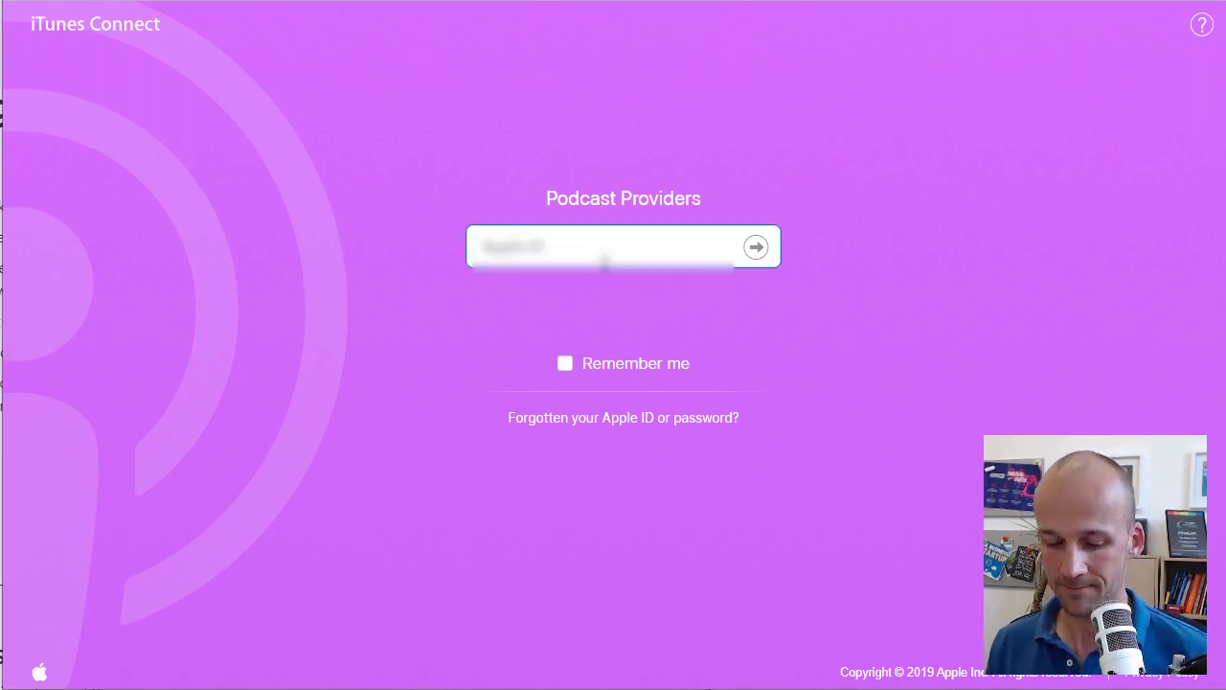
pyautogui.click(604, 264)
pyautogui.press('Tab')
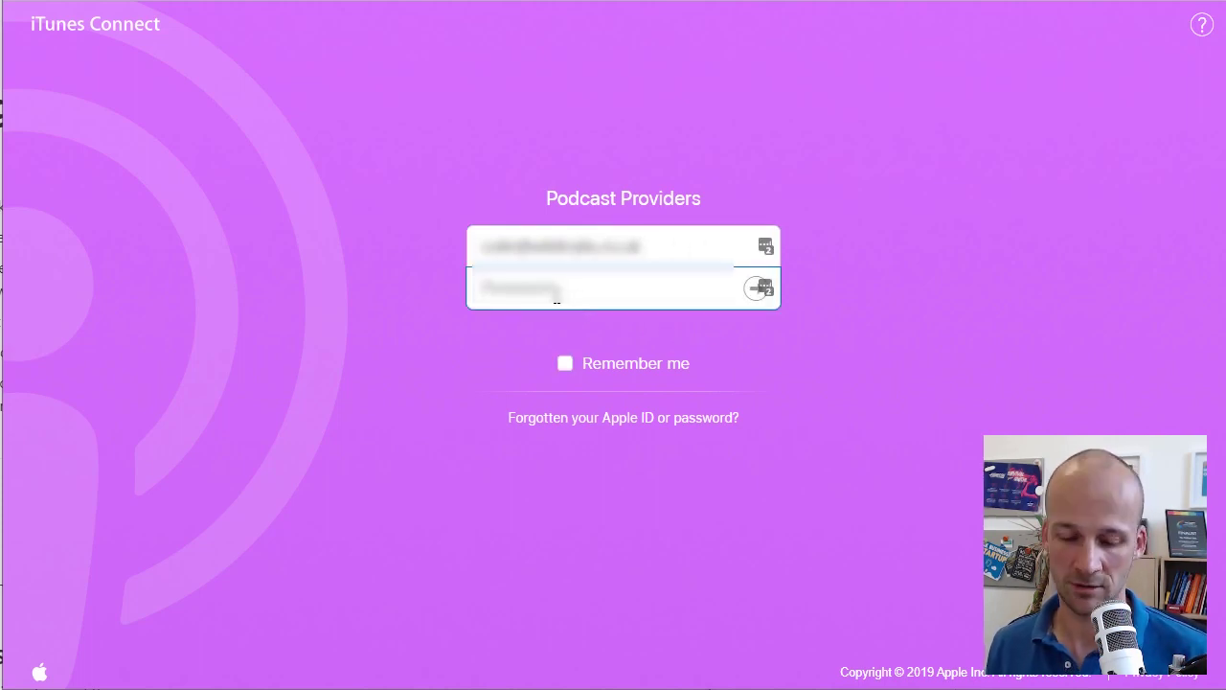
pyautogui.hotkey('ctrl', 'v')
pyautogui.doubleClick(635, 292)
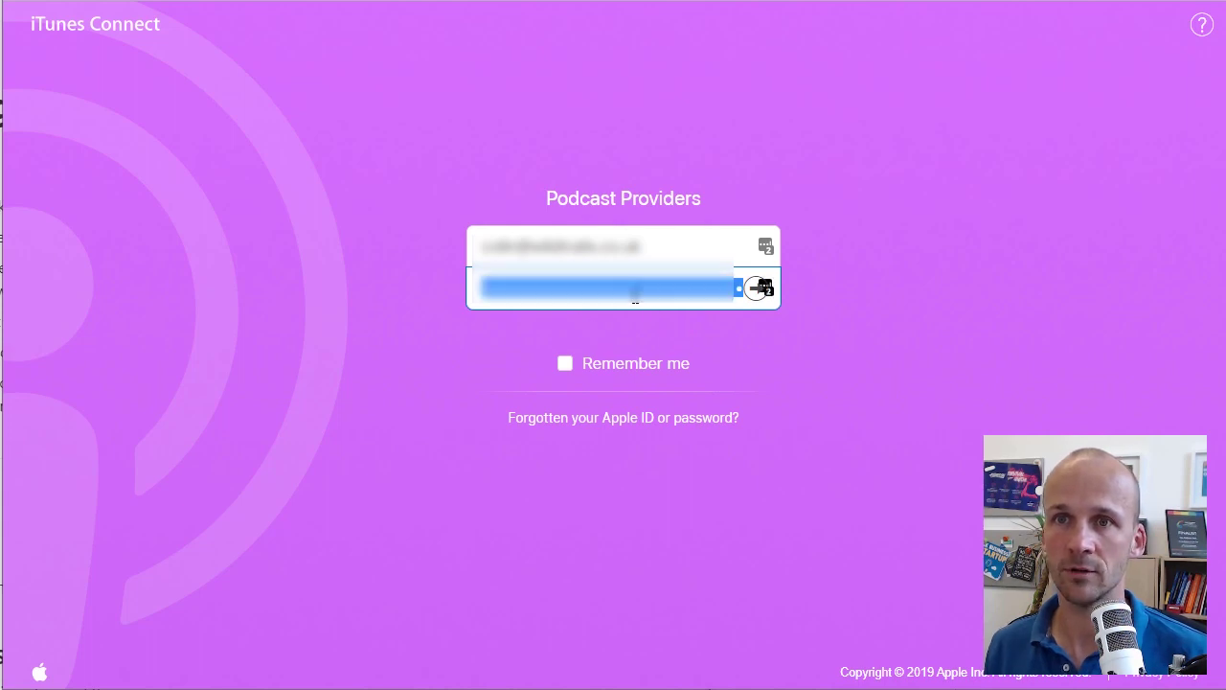
pyautogui.press('BackSpace')
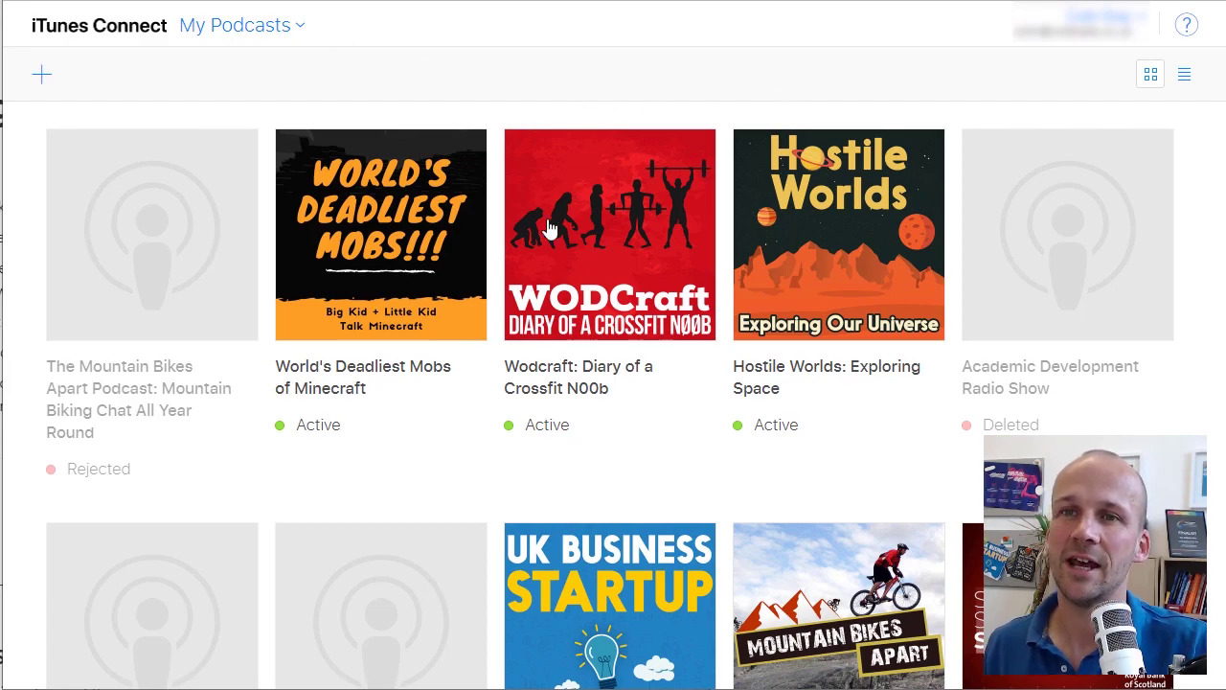
# - Look through the podcasts listed in the account and start adding a new podcast feed
pyautogui.scroll(-7, 706, 424)
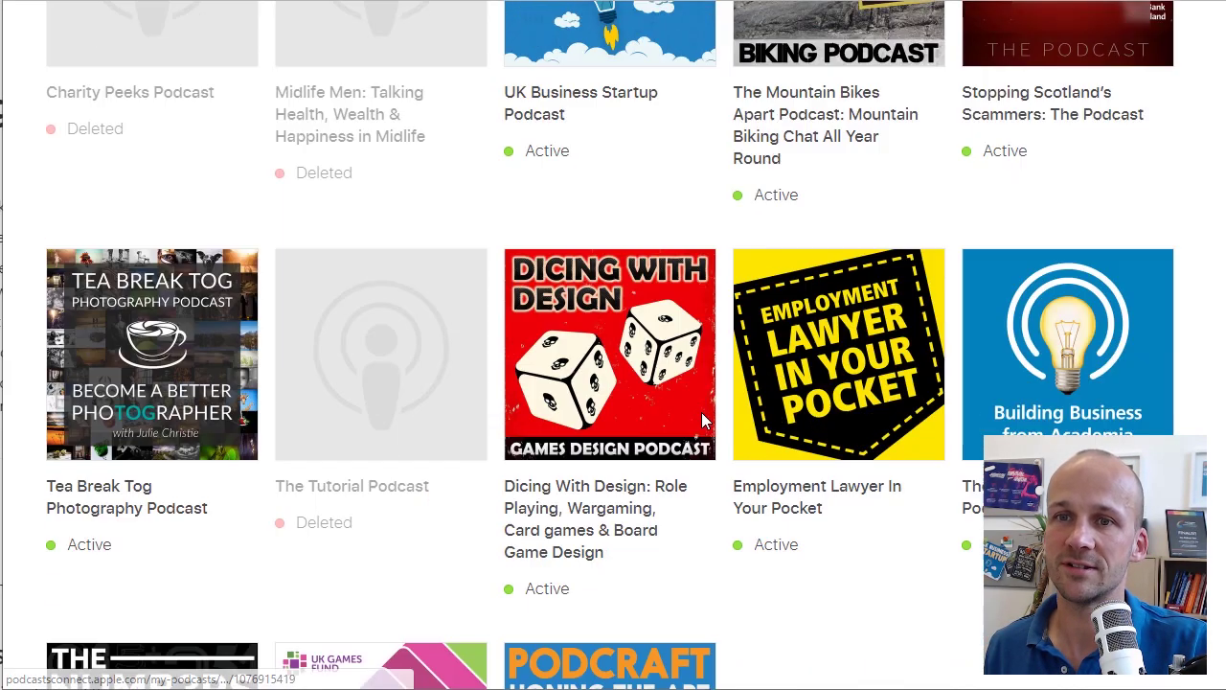
pyautogui.scroll(2, 704, 422)
pyautogui.scroll(-5, 705, 420)
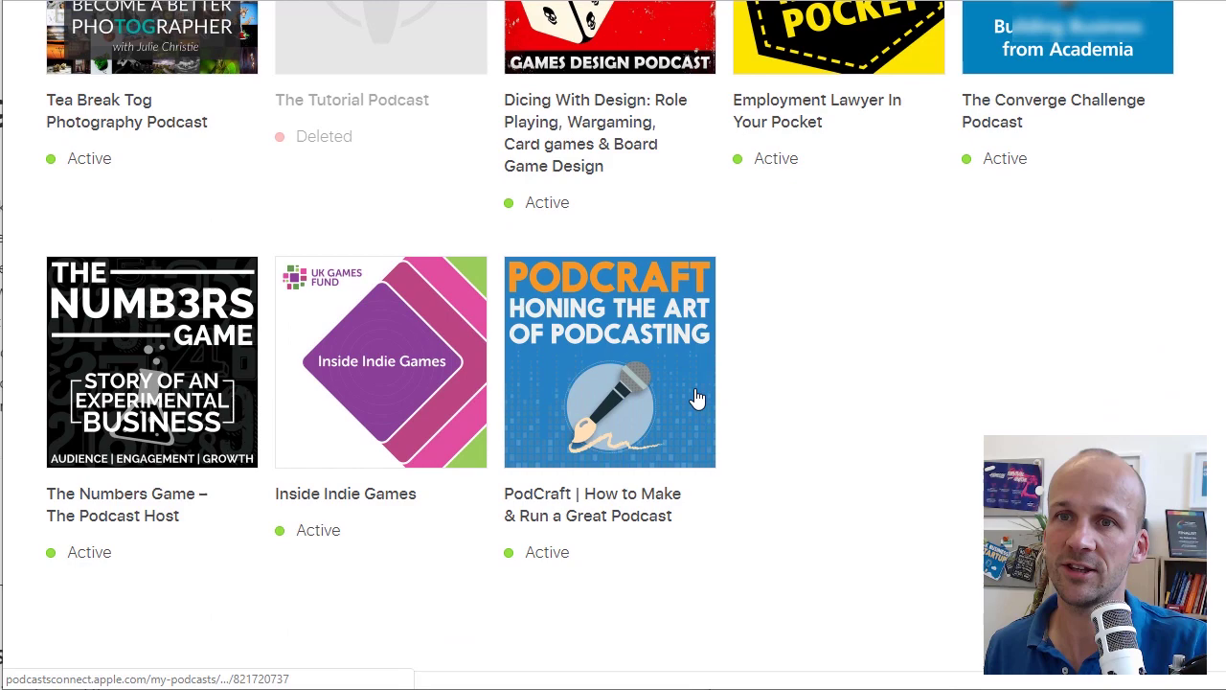
pyautogui.scroll(11, 622, 388)
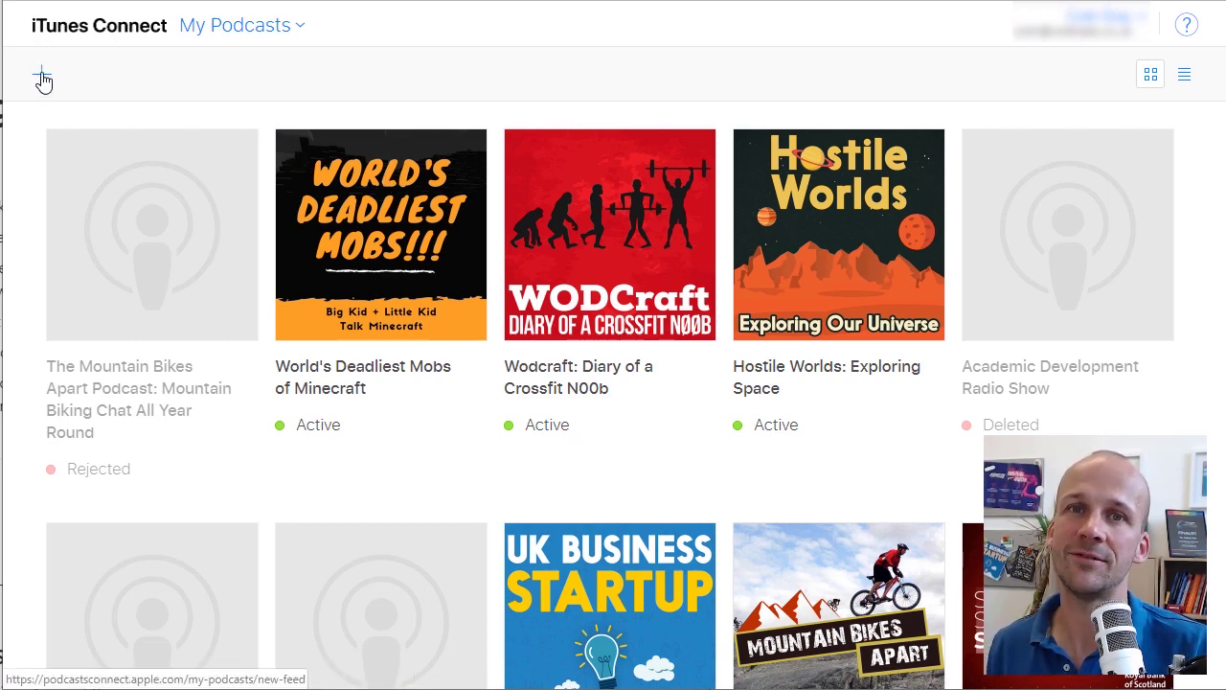
pyautogui.click(43, 80)
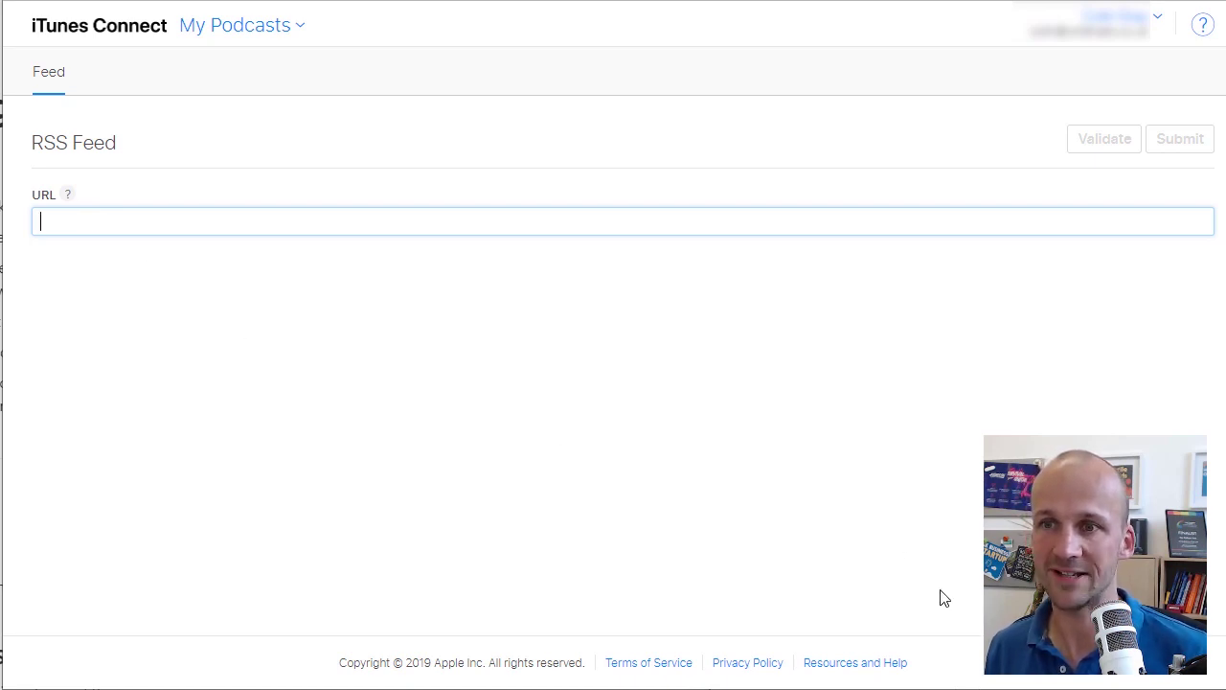
pyautogui.write('https://hostileworlds.libsyn.com/rss')
pyautogui.click(539, 413)
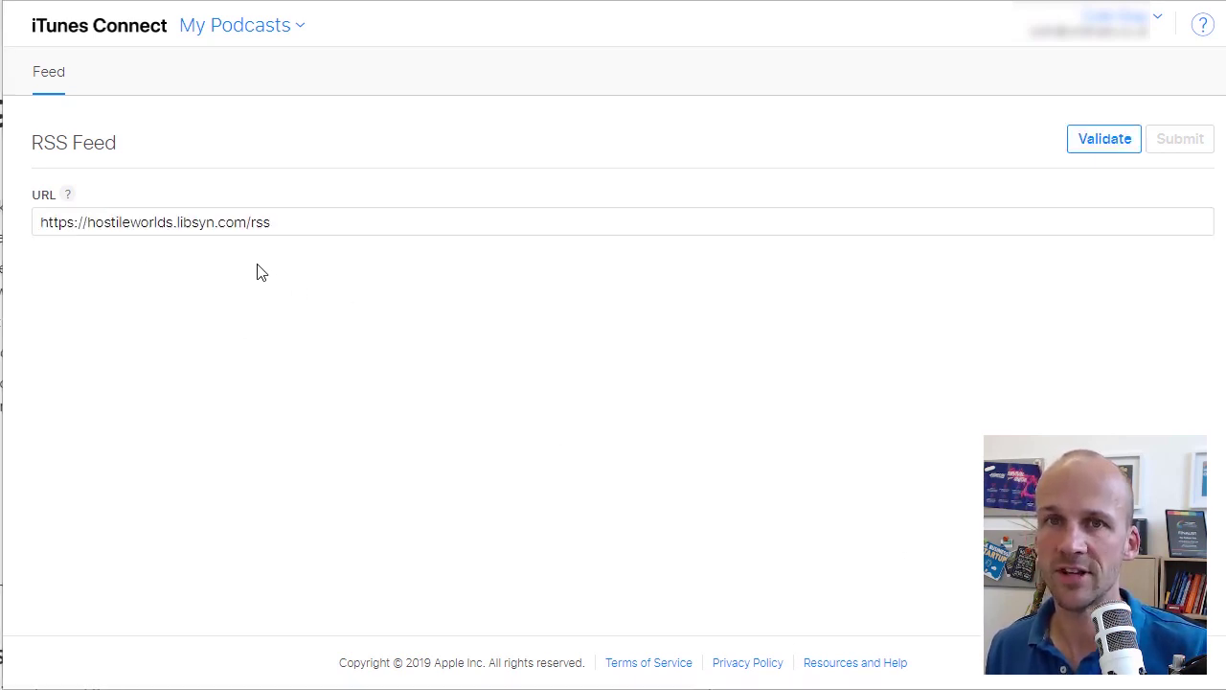
pyautogui.moveTo(90, 219); pyautogui.dragTo(222, 221)
pyautogui.click(269, 222)
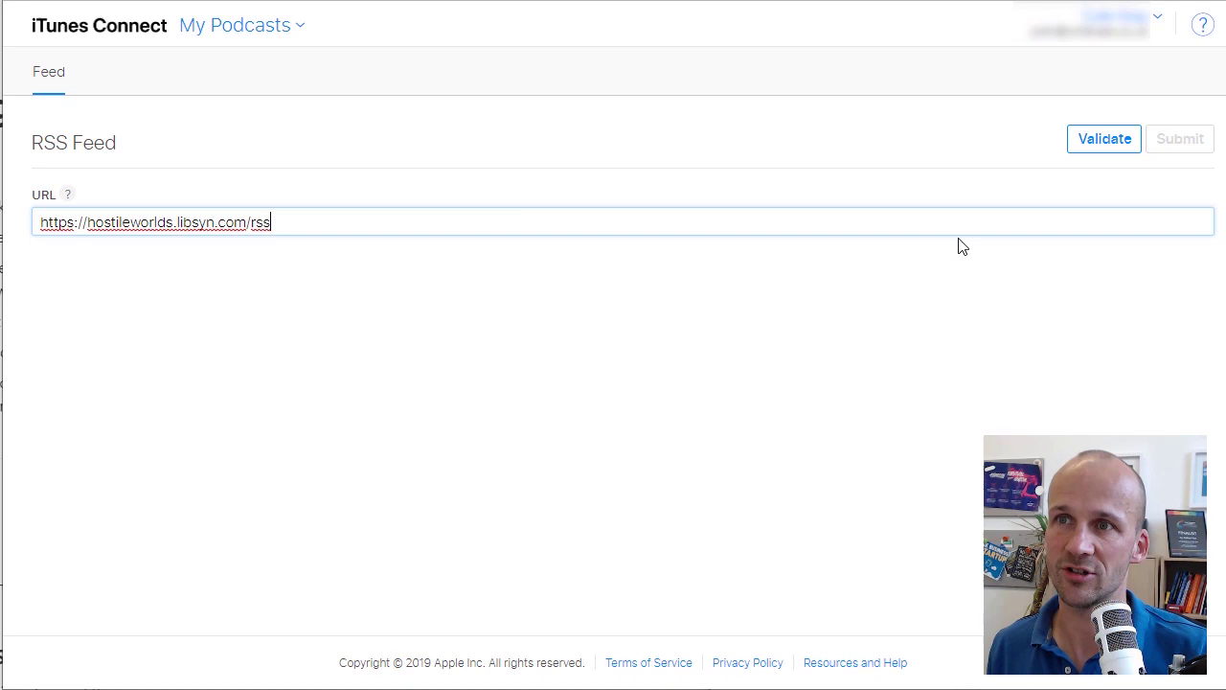
pyautogui.click(1102, 143)
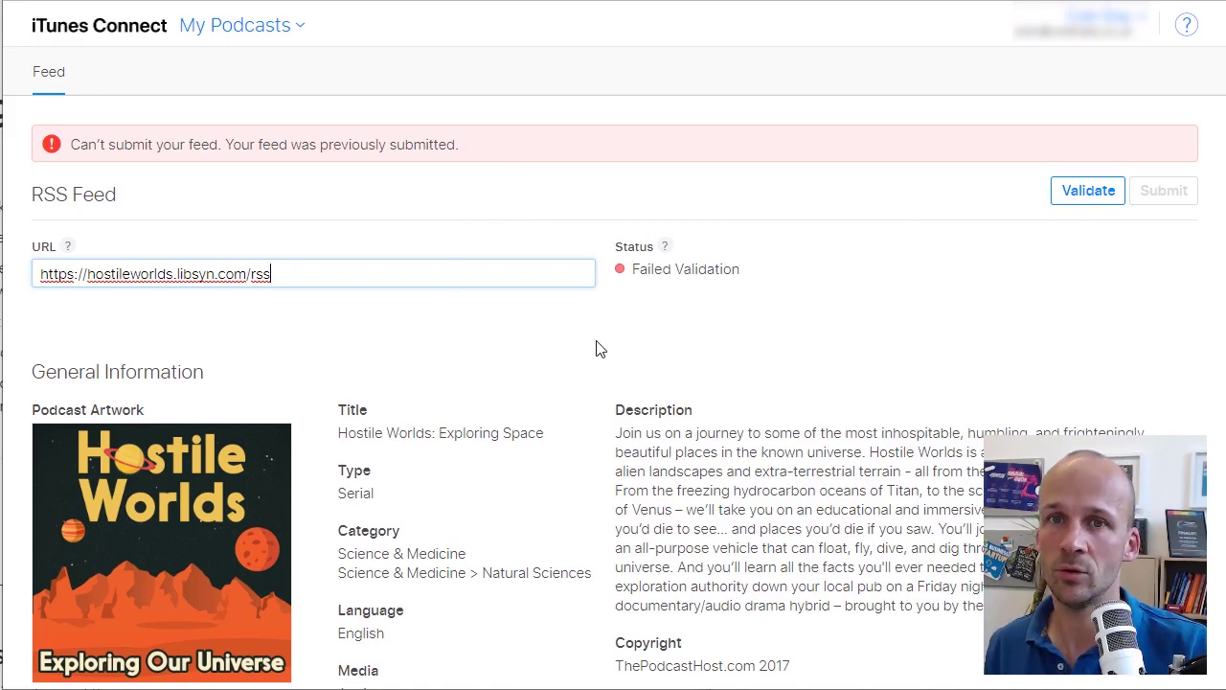
# - Examine the validation status, general information and podcast episode list for the Hostile Worlds feed
pyautogui.scroll(-2, 623, 402)
pyautogui.scroll(-4, 624, 412)
pyautogui.scroll(6, 629, 432)
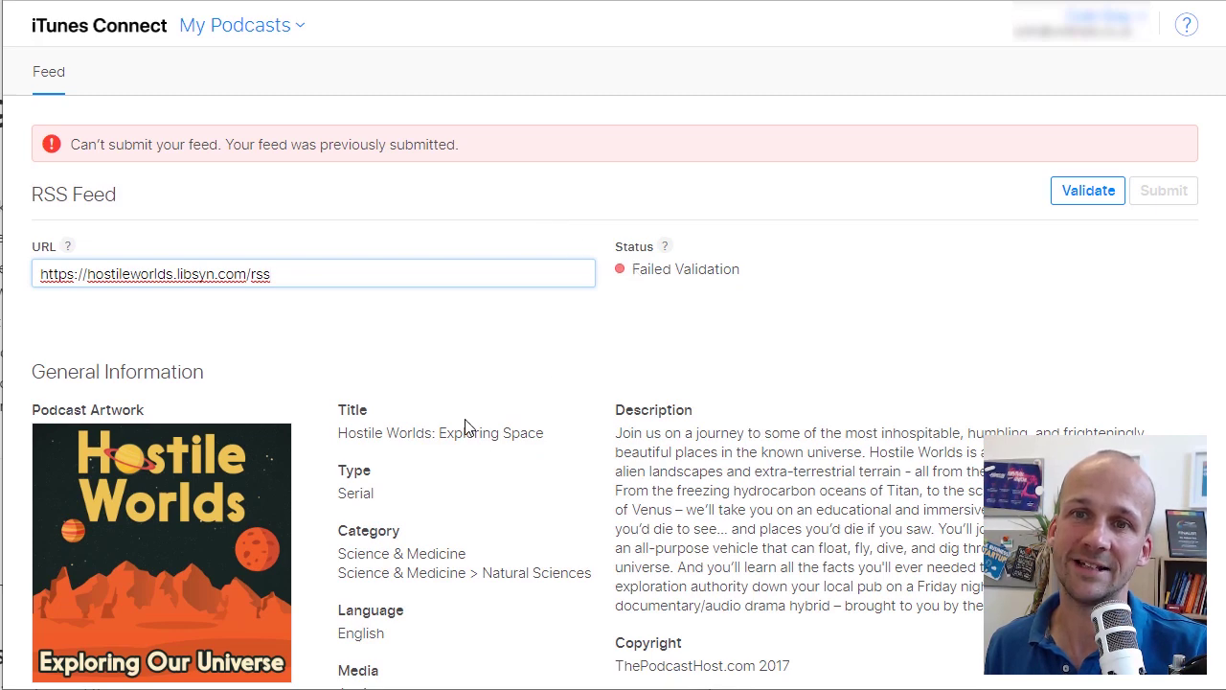
pyautogui.scroll(-1, 458, 423)
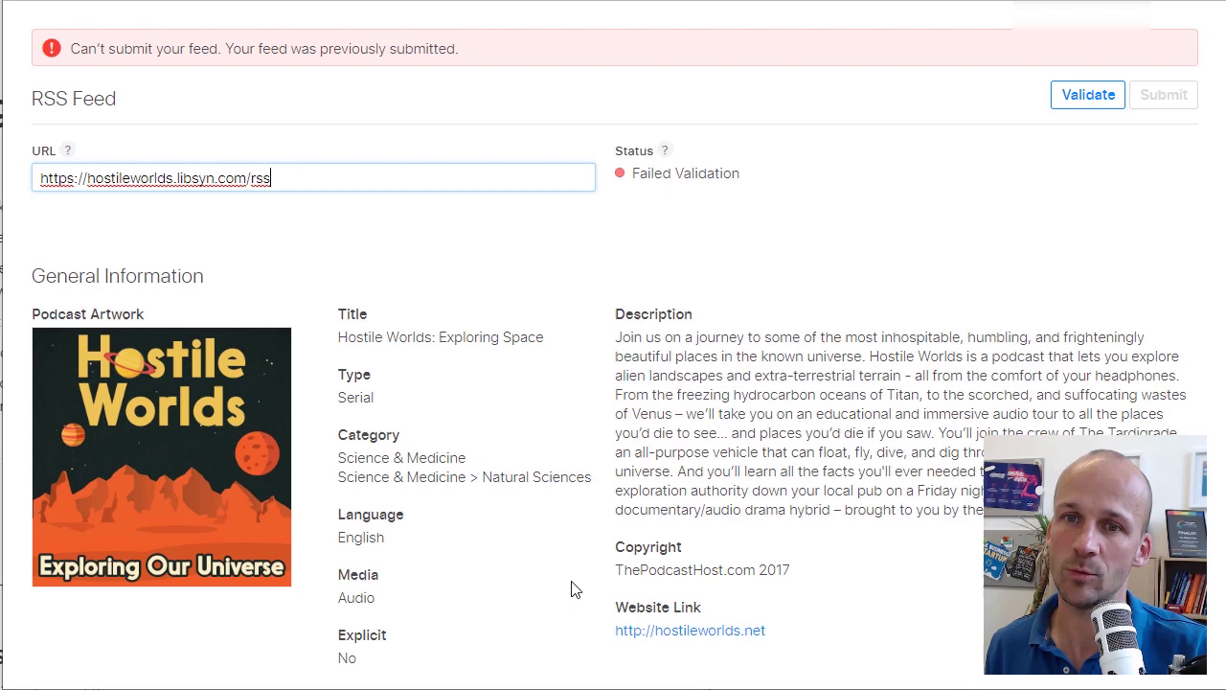
pyautogui.scroll(-3, 534, 461)
pyautogui.scroll(-4, 534, 472)
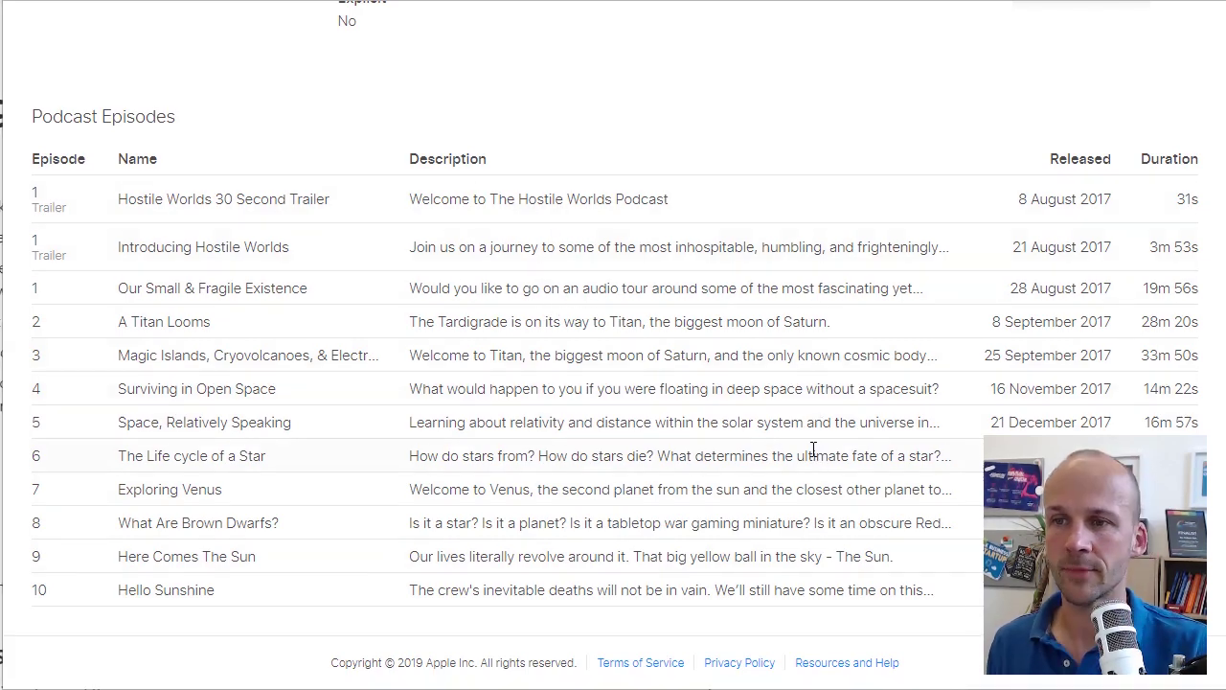
pyautogui.scroll(3, 782, 494)
pyautogui.scroll(5, 782, 495)
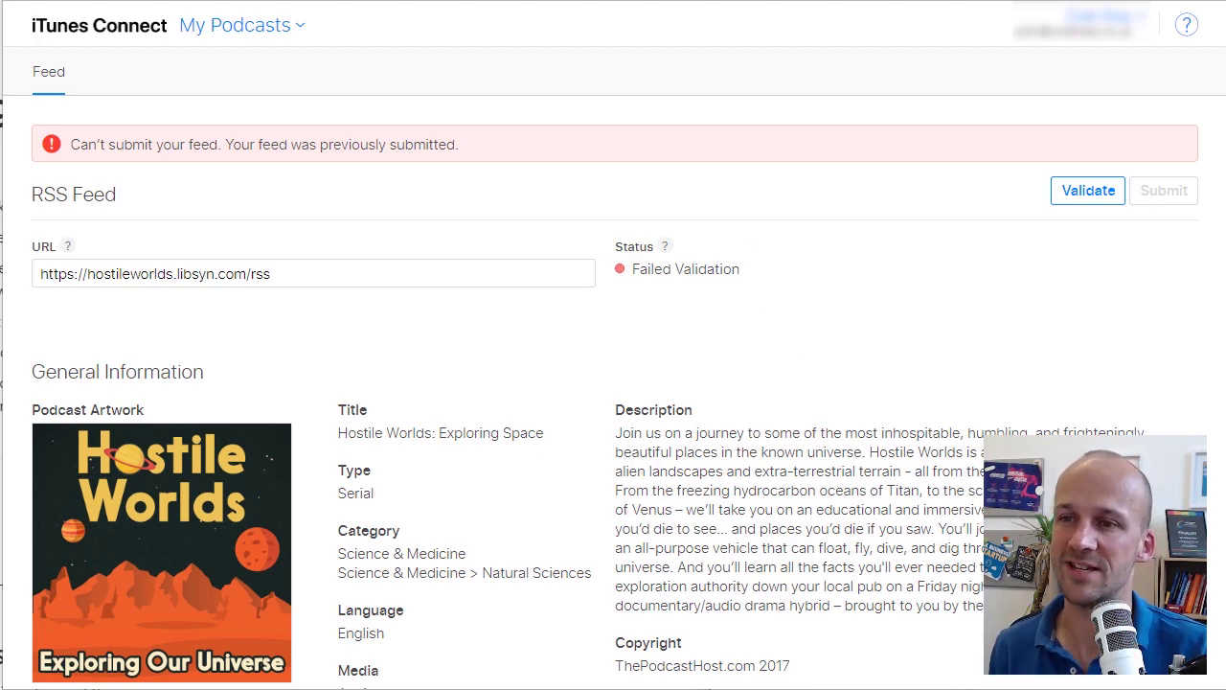
pyautogui.scroll(-1, 586, 172)
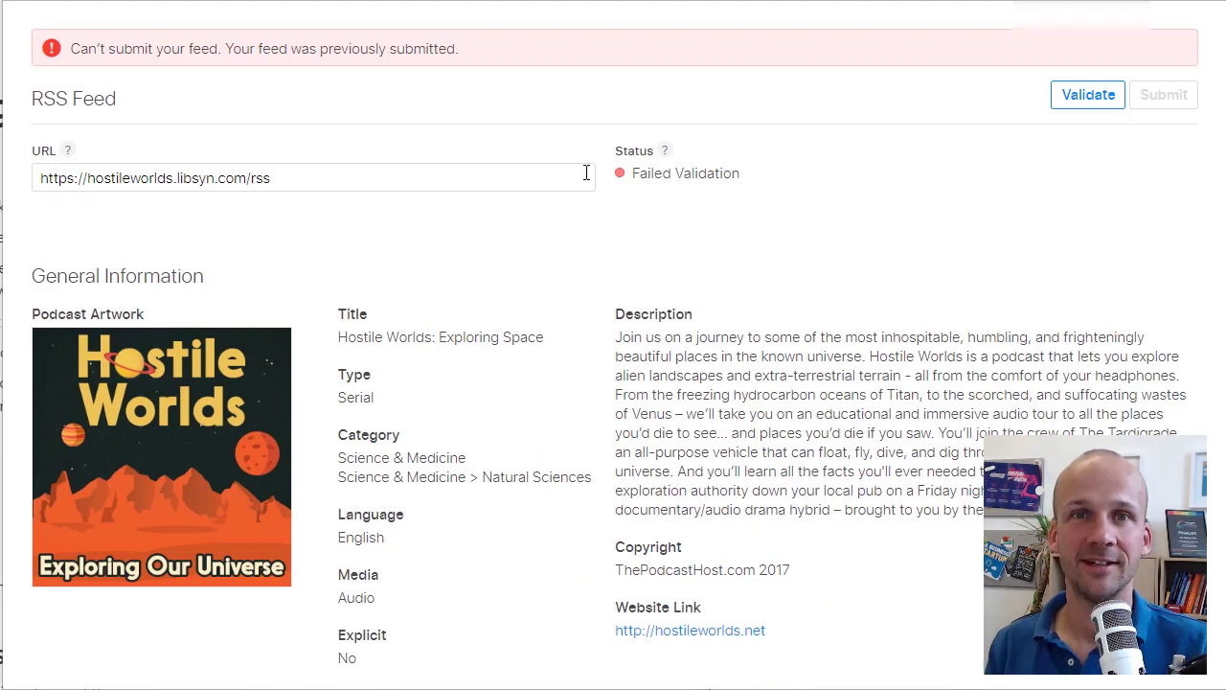